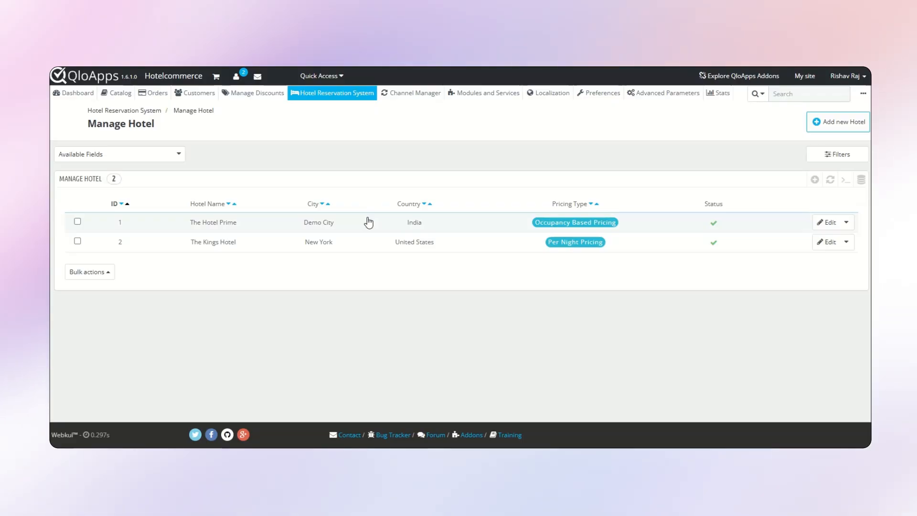
# - Set the pricing method of The Hotel Prime to Occupancy Based Pricing and save the hotel
pyautogui.click(826, 224)
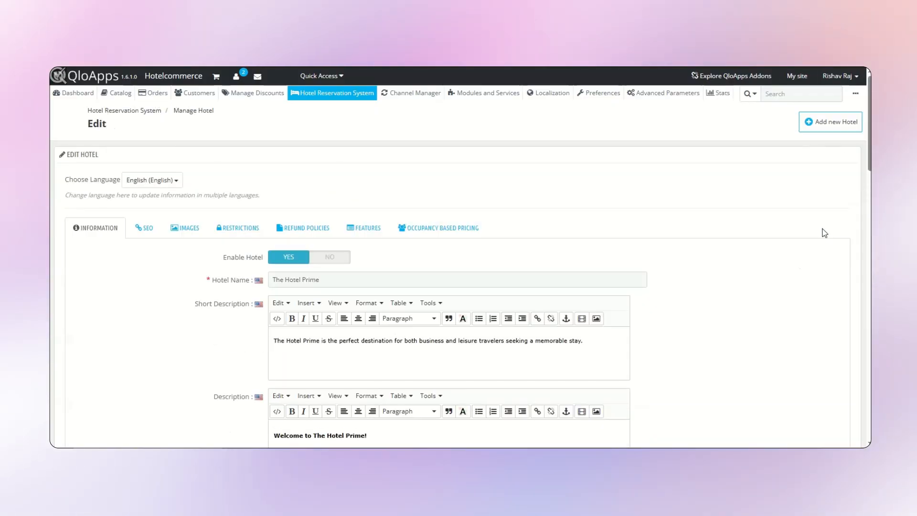
pyautogui.click(422, 229)
pyautogui.click(395, 258)
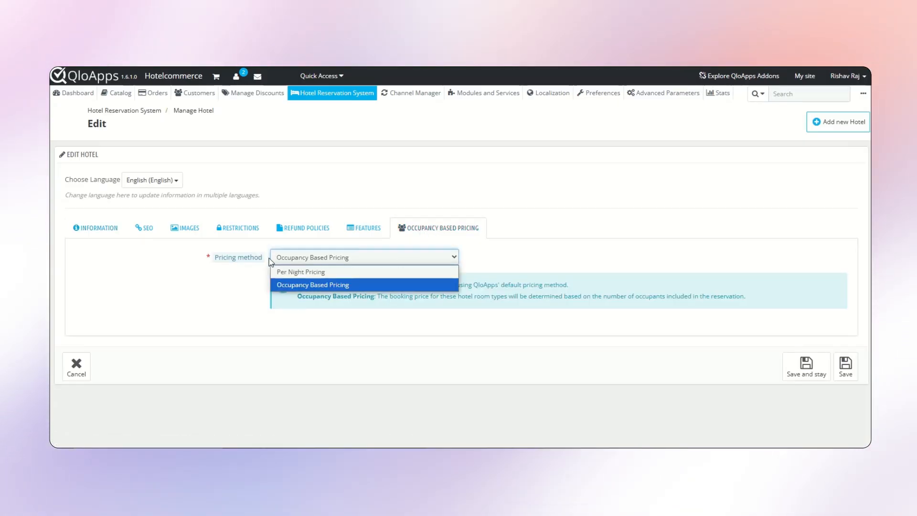
pyautogui.click(306, 285)
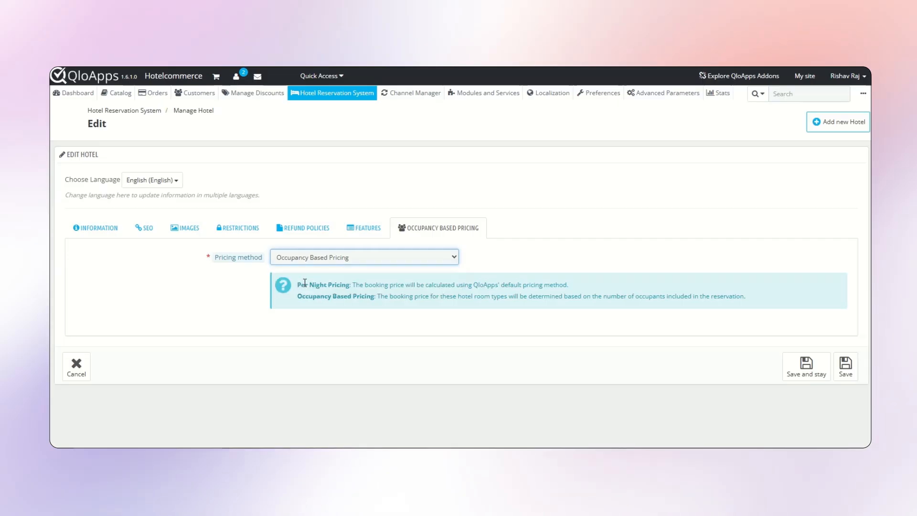
pyautogui.click(853, 377)
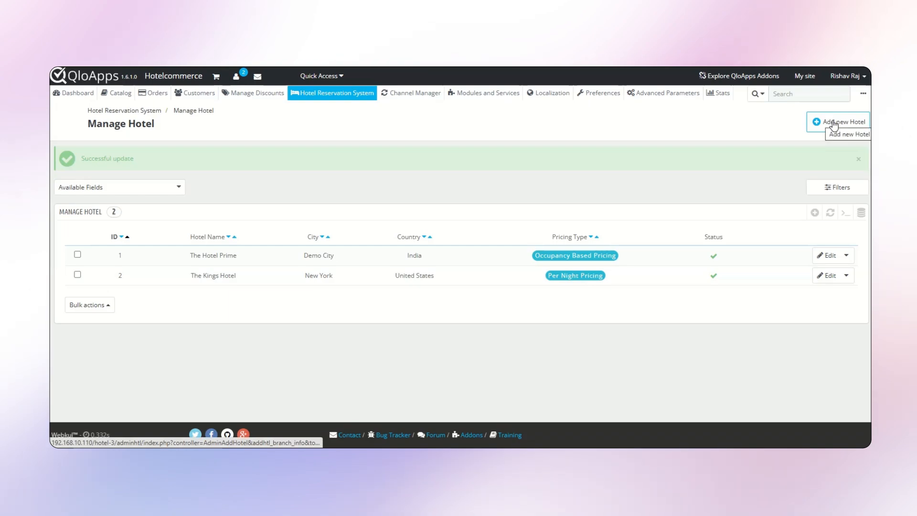
# - Open the occupancy based pricing settings of the Delux Rooms room type and choose Derived Pricing as the pricing strategy
pyautogui.moveTo(122, 96)
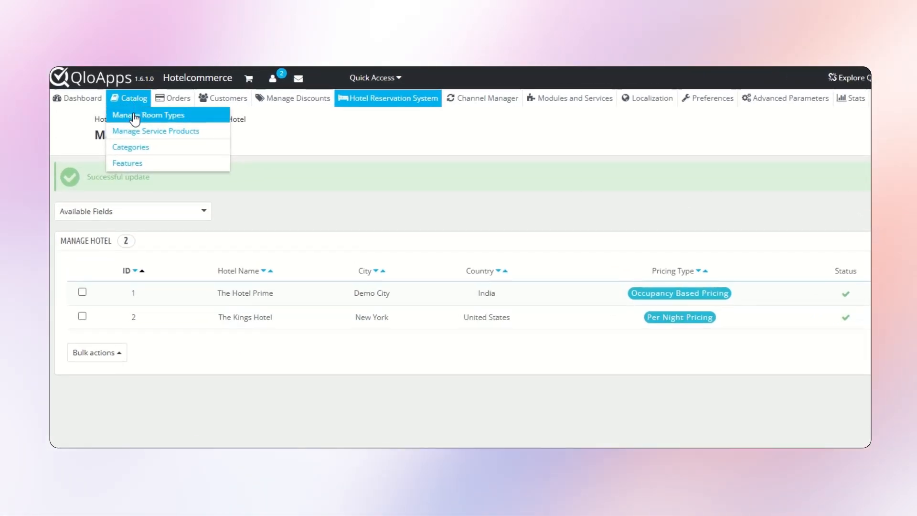
pyautogui.click(135, 116)
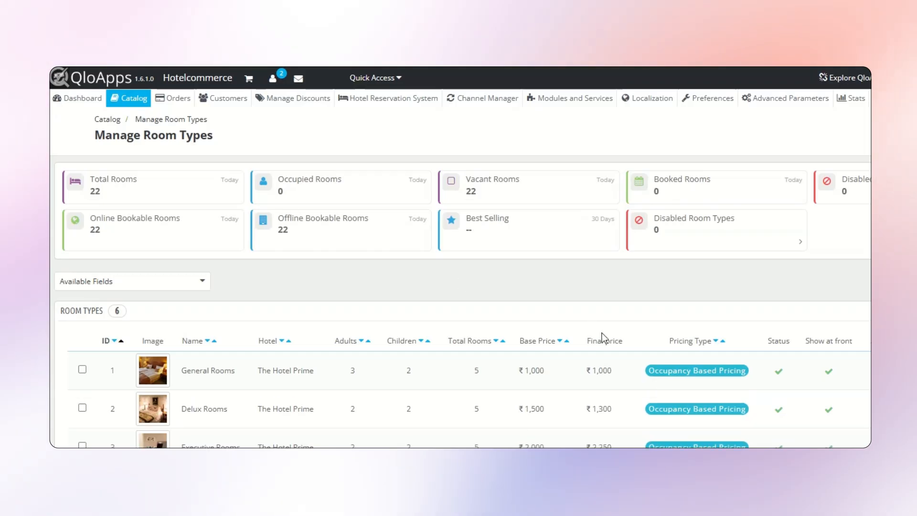
pyautogui.scroll(-3, 605, 344)
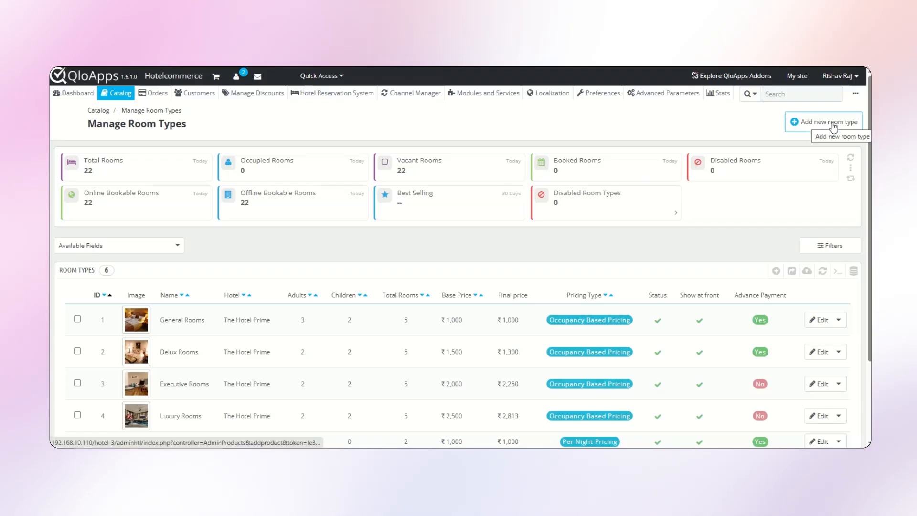
pyautogui.scroll(-3, 612, 289)
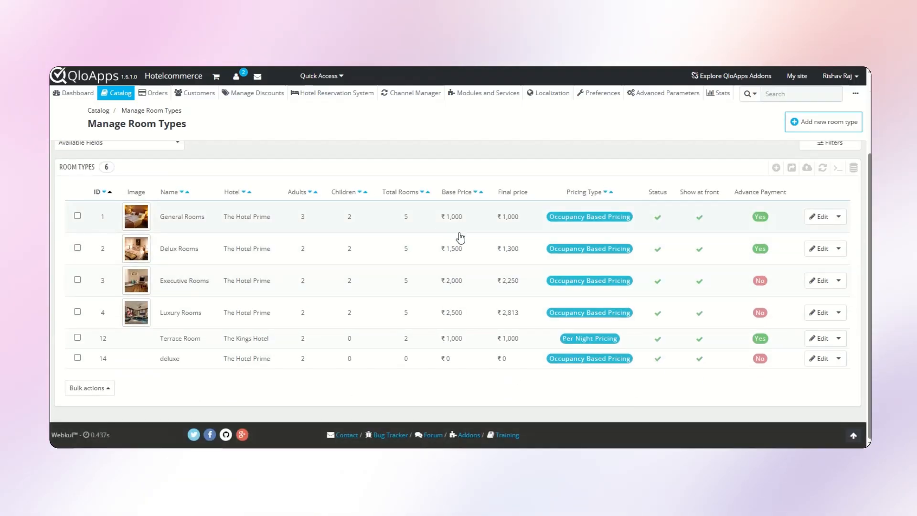
pyautogui.click(819, 248)
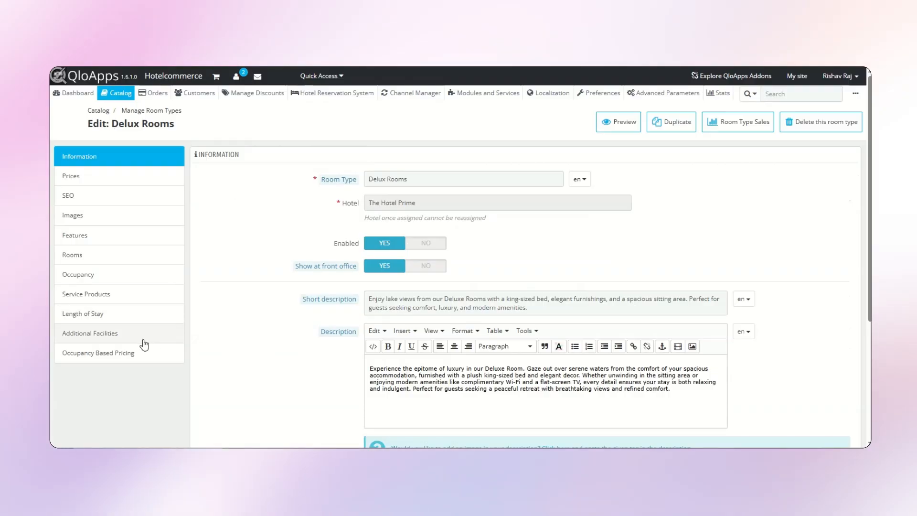
pyautogui.click(100, 353)
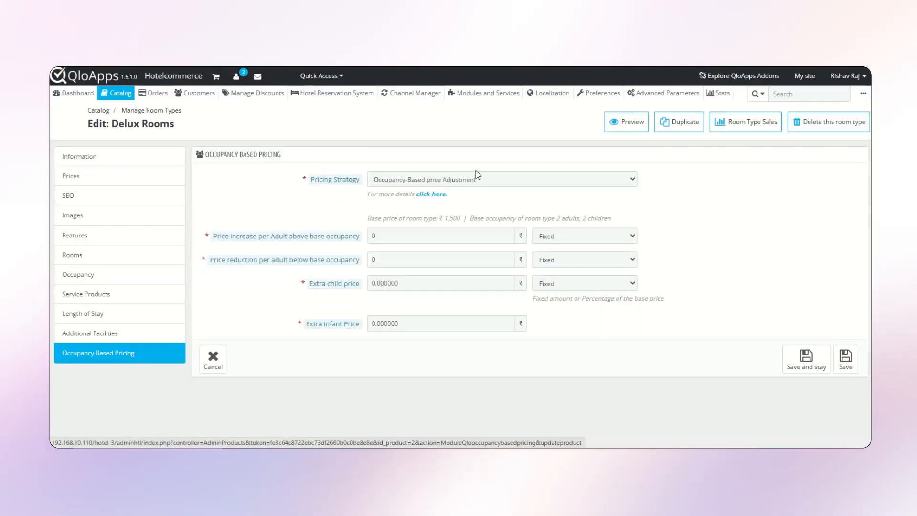
pyautogui.click(441, 180)
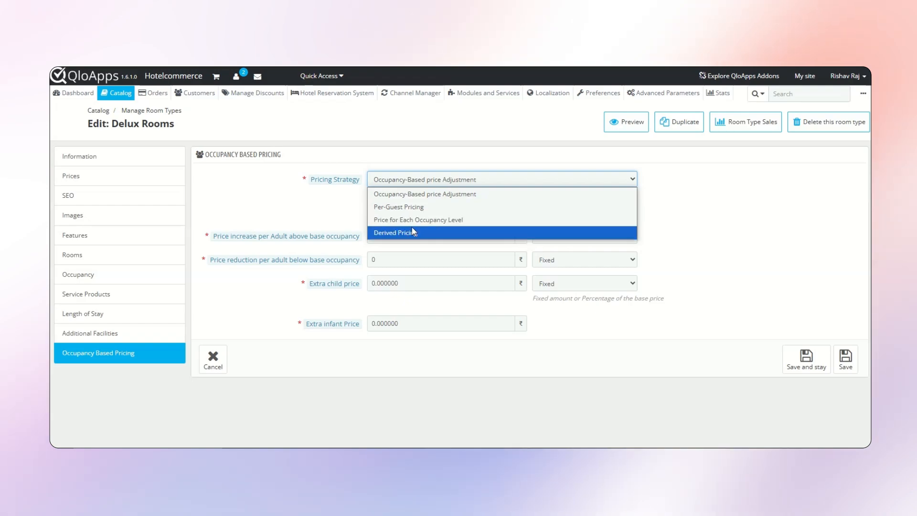
pyautogui.click(444, 233)
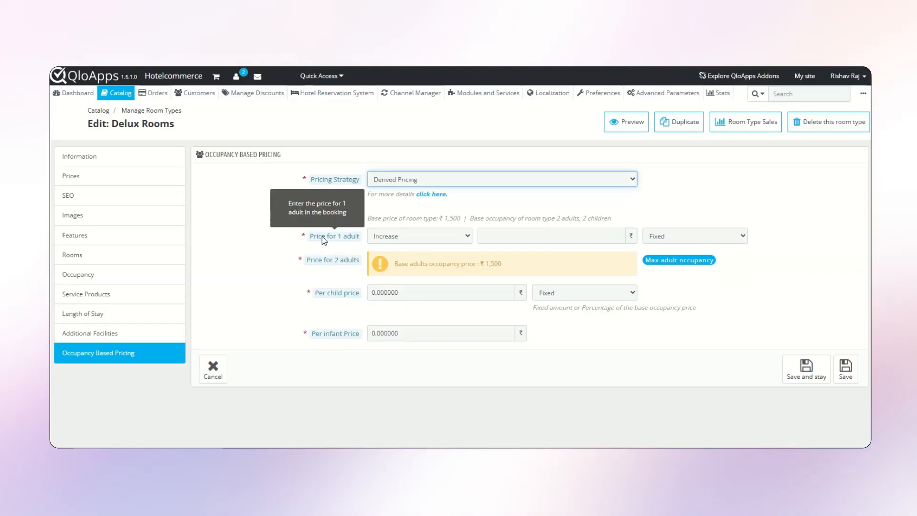
# - Save the Delux Rooms occupancy with maximum adults 3 and maximum room occupancy 4, and return to its occupancy based pricing
pyautogui.click(116, 279)
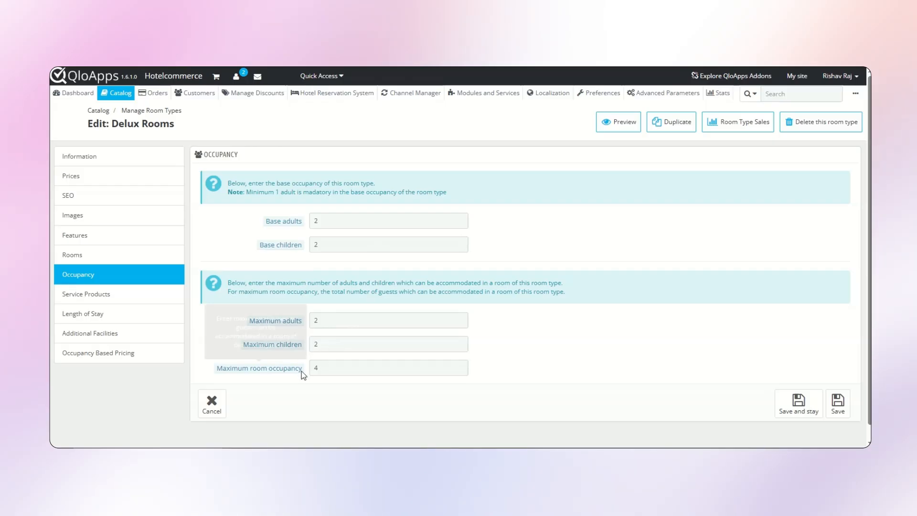
pyautogui.click(327, 367)
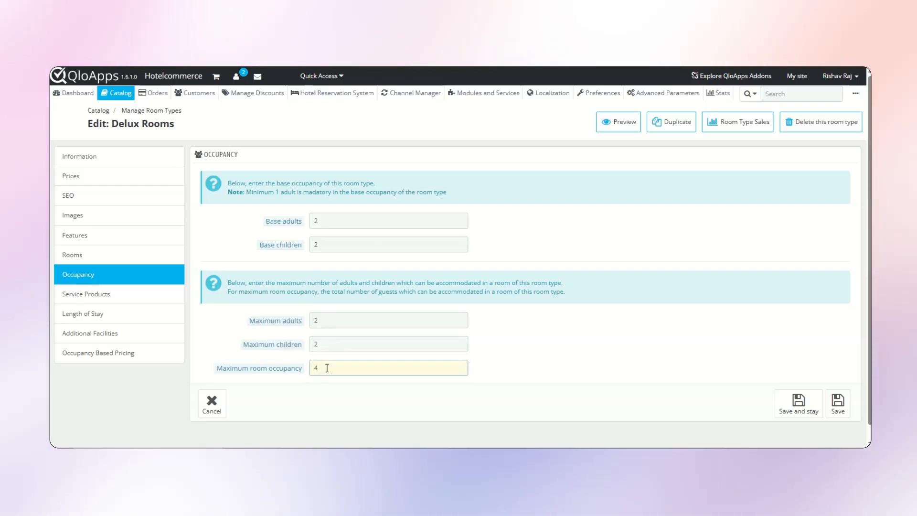
pyautogui.press('BackSpace')
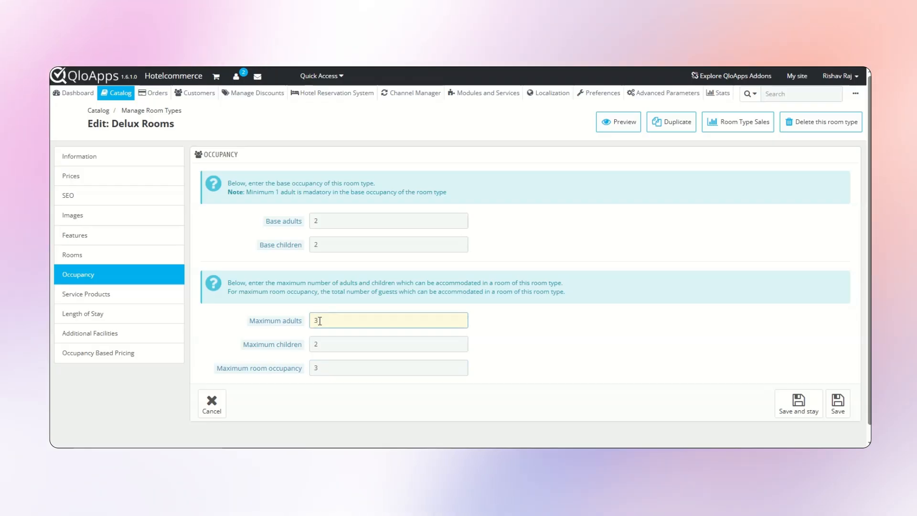
pyautogui.click(804, 402)
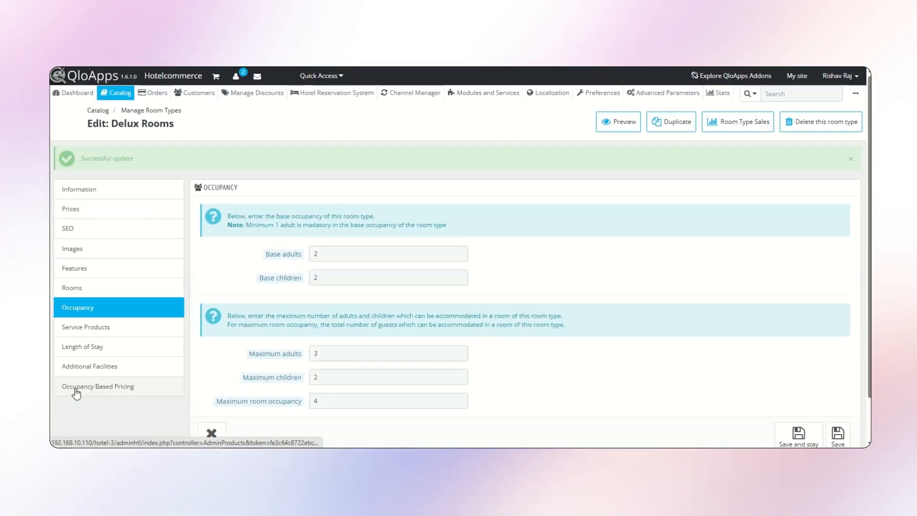
pyautogui.click(75, 392)
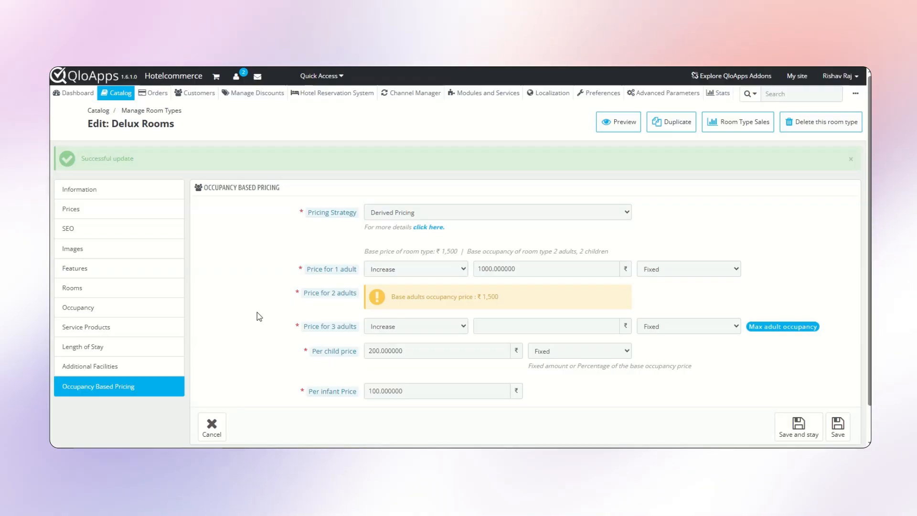
# - Save the hotel's general occupancy settings with child age below 10, maximum children 0 and infant age below 1
pyautogui.moveTo(332, 93)
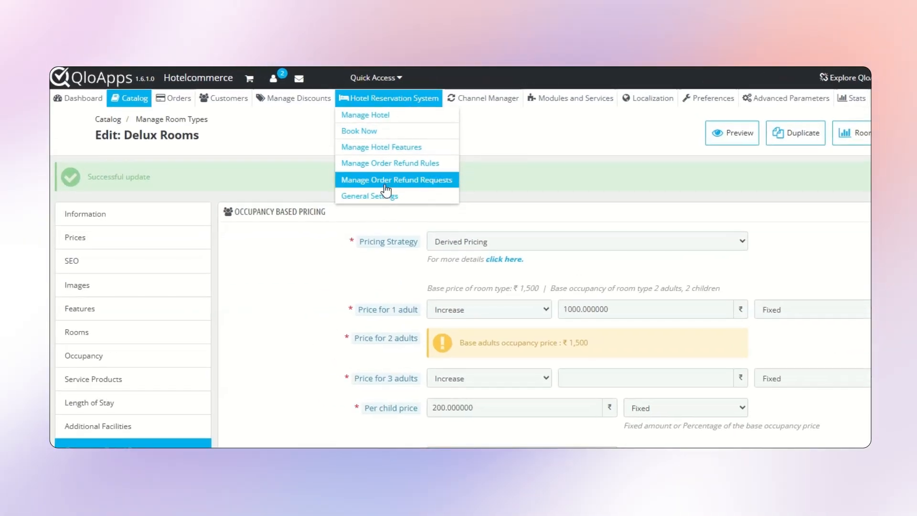
pyautogui.click(377, 196)
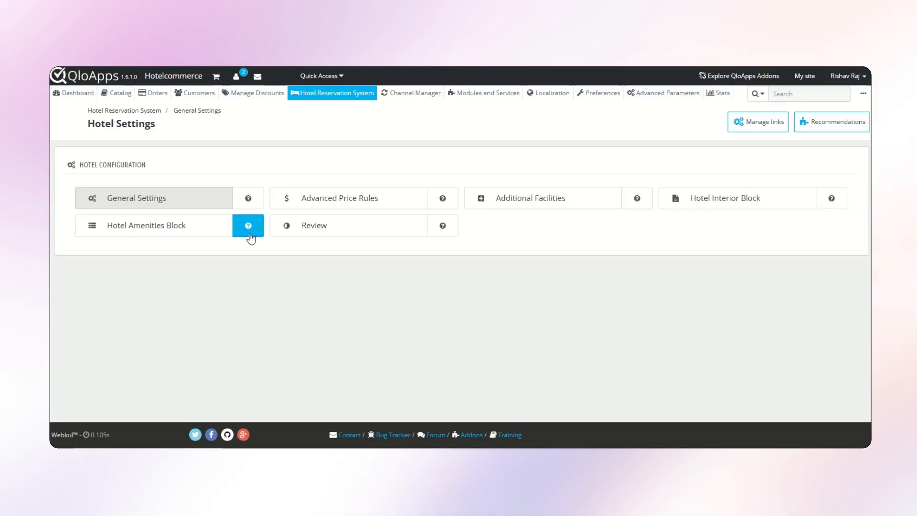
pyautogui.scroll(-10, 250, 234)
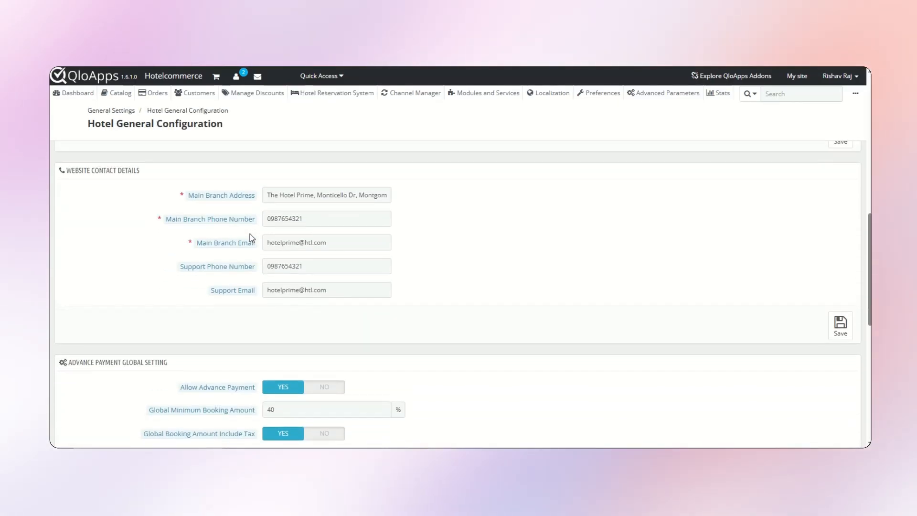
pyautogui.scroll(-5, 252, 237)
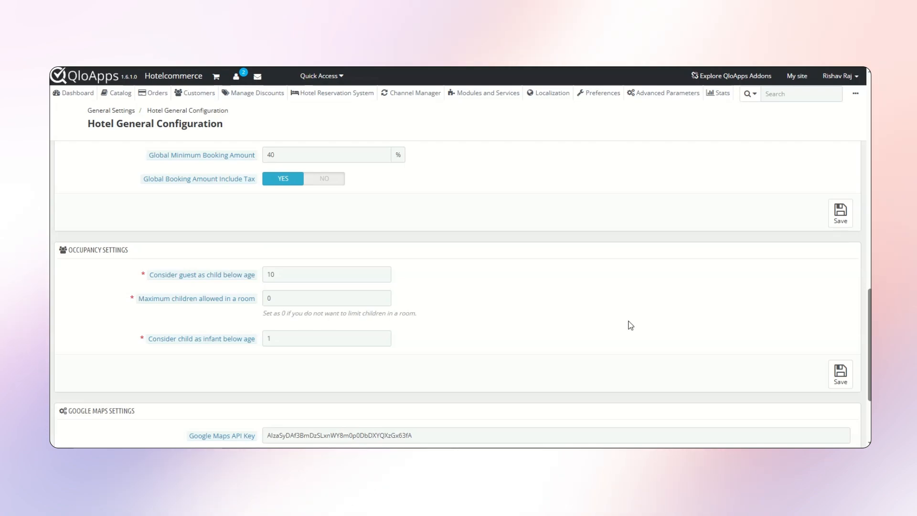
pyautogui.click(840, 374)
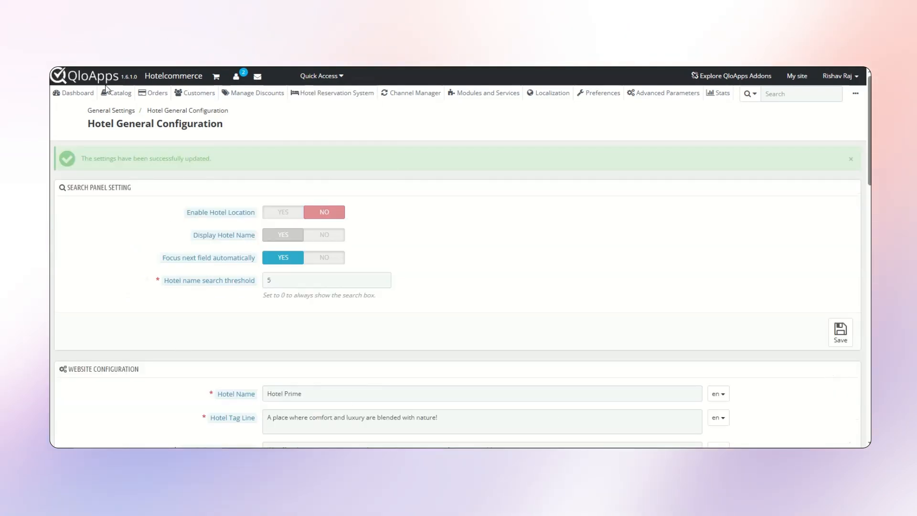
# - Reopen the Delux Rooms room type for editing and set its pricing strategy to Occupancy-Based price Adjustment
pyautogui.click(117, 107)
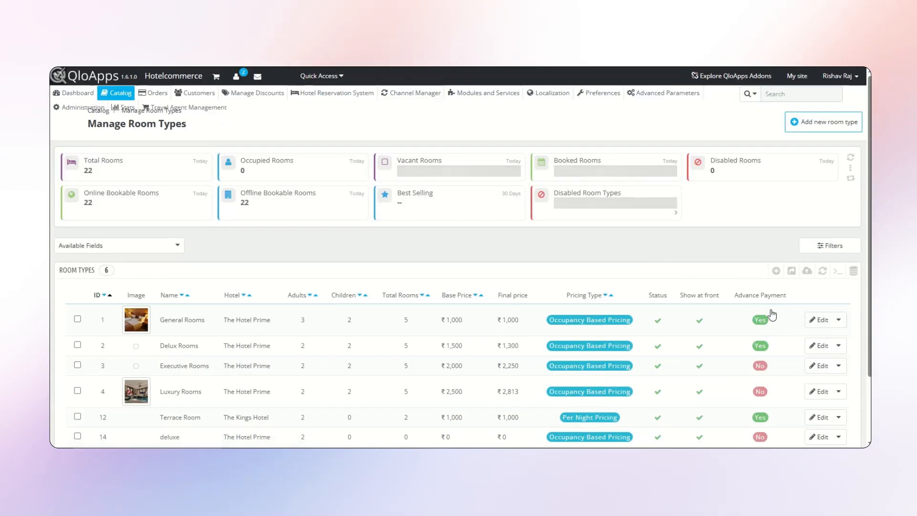
pyautogui.click(813, 346)
pyautogui.click(419, 181)
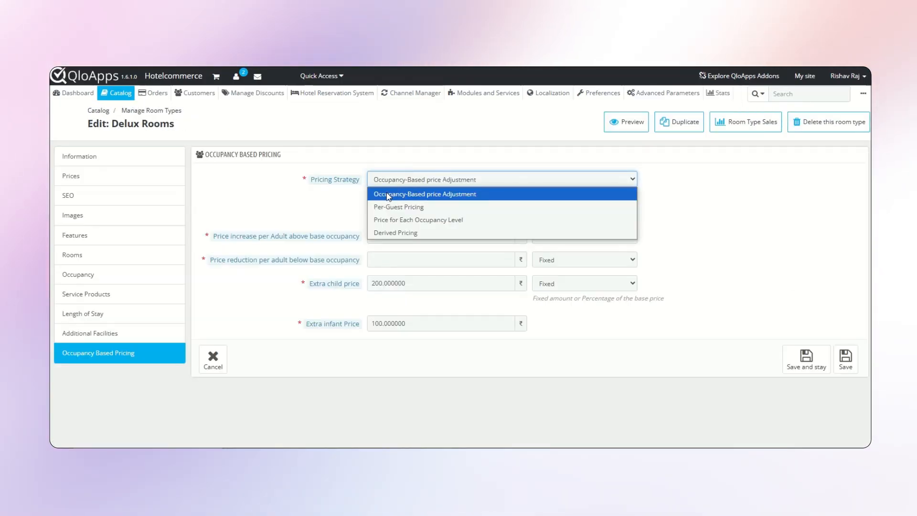
pyautogui.click(403, 194)
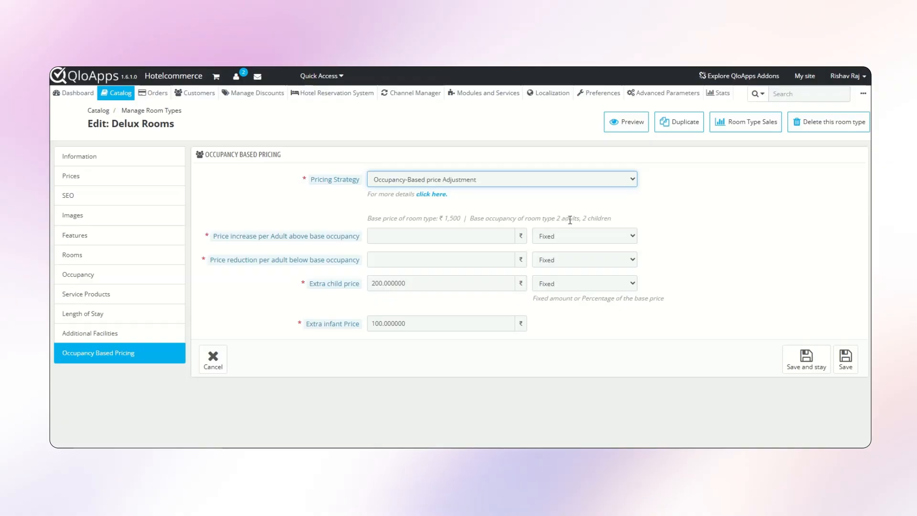
# - Set the fixed price increase per adult above base occupancy to 1000 and the reduction per adult below it to 500, and save
pyautogui.click(447, 238)
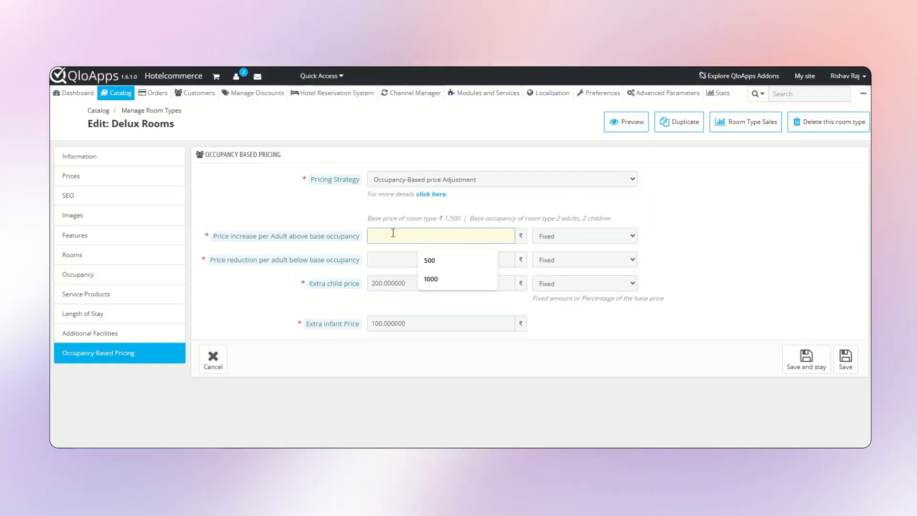
pyautogui.write('1000')
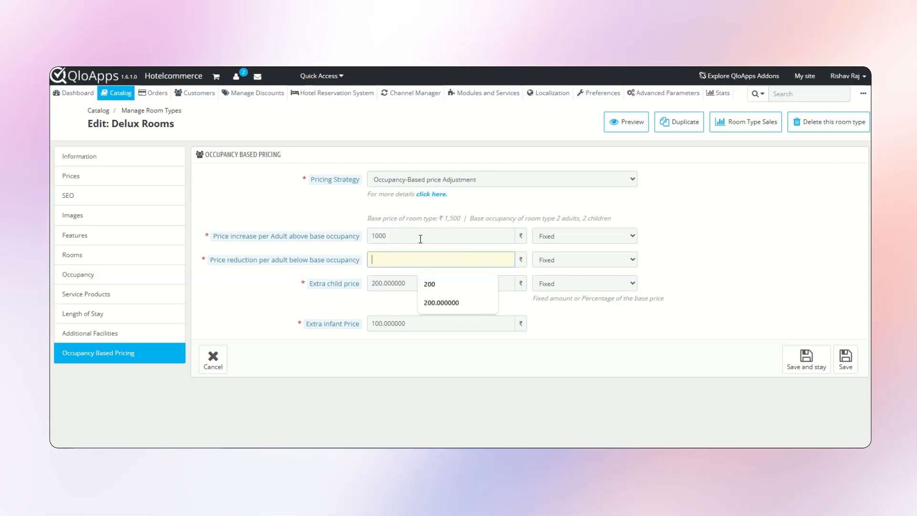
pyautogui.write('500')
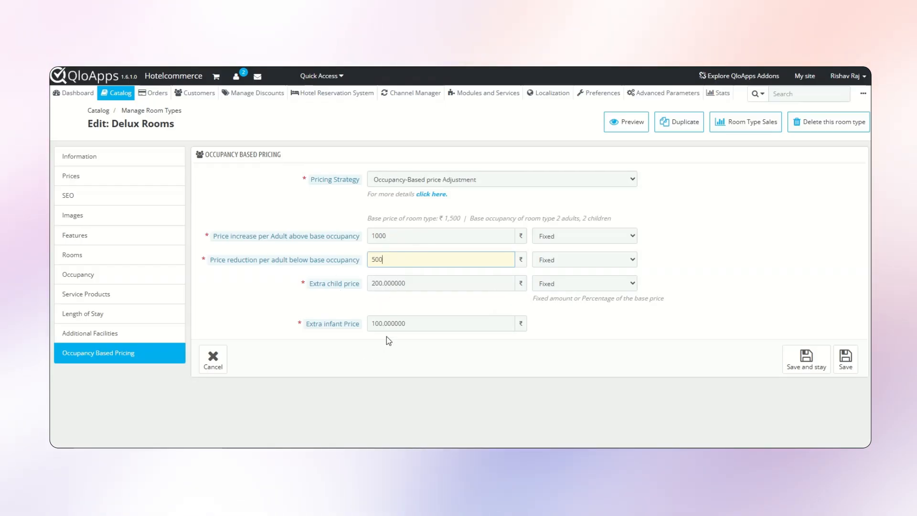
pyautogui.click(567, 236)
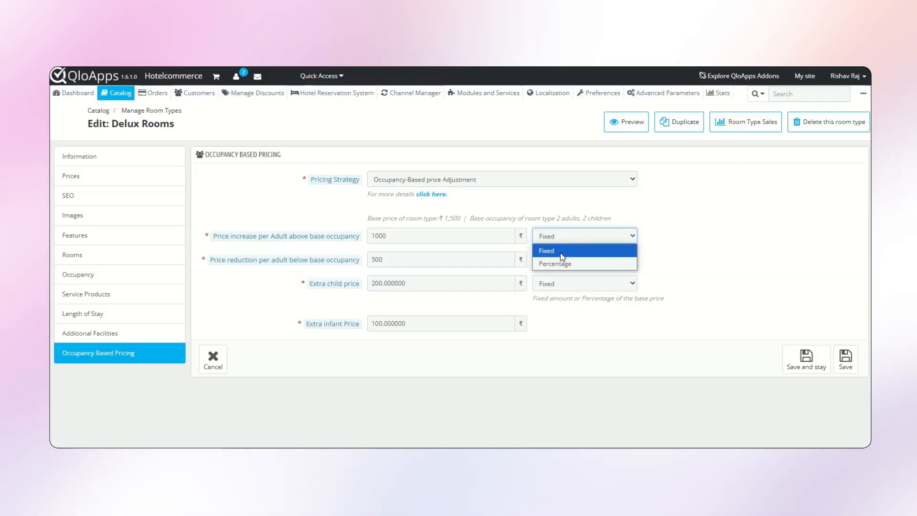
pyautogui.click(817, 367)
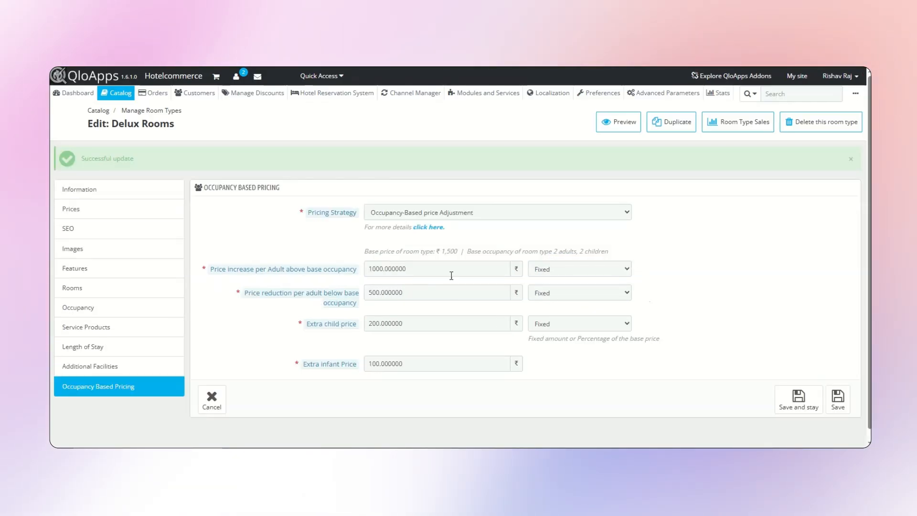
# - Preview the Delux Rooms booking page and check the total for 3 adults and 1 child aged 3 in one room
pyautogui.click(630, 117)
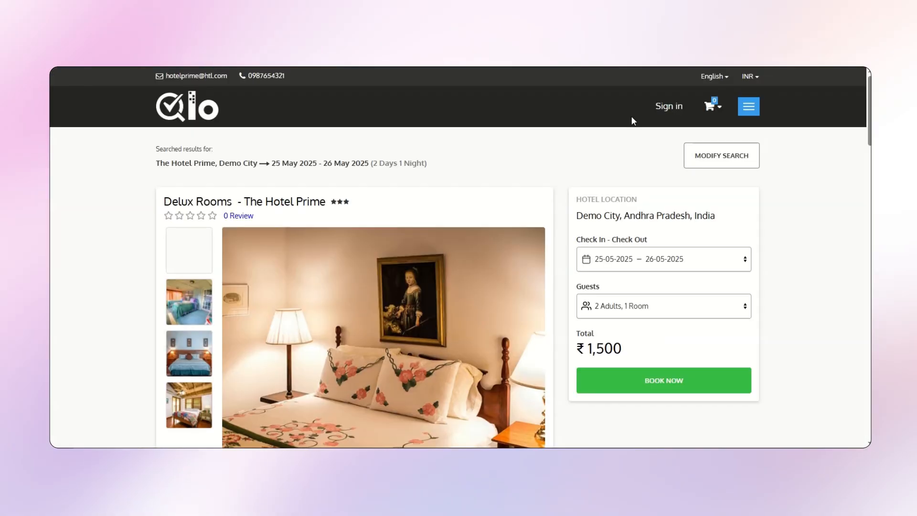
pyautogui.click(631, 306)
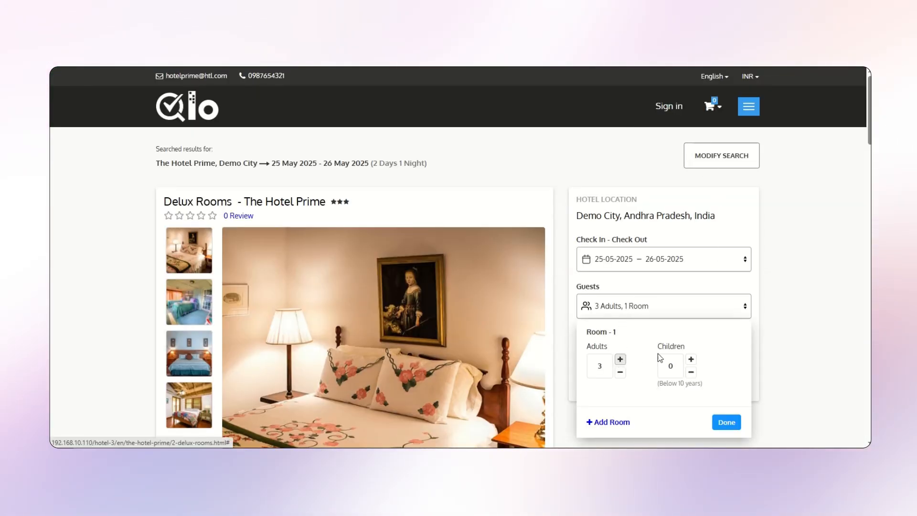
pyautogui.click(691, 359)
pyautogui.click(691, 358)
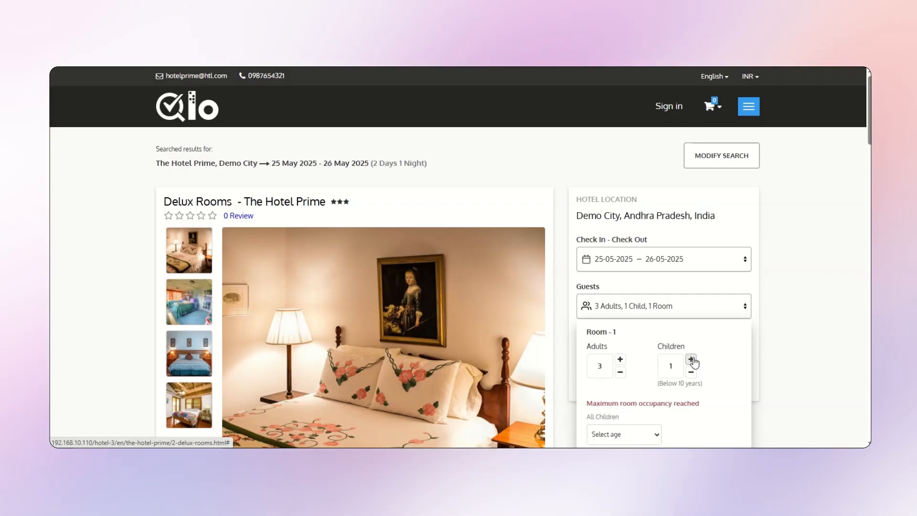
pyautogui.scroll(-1, 694, 362)
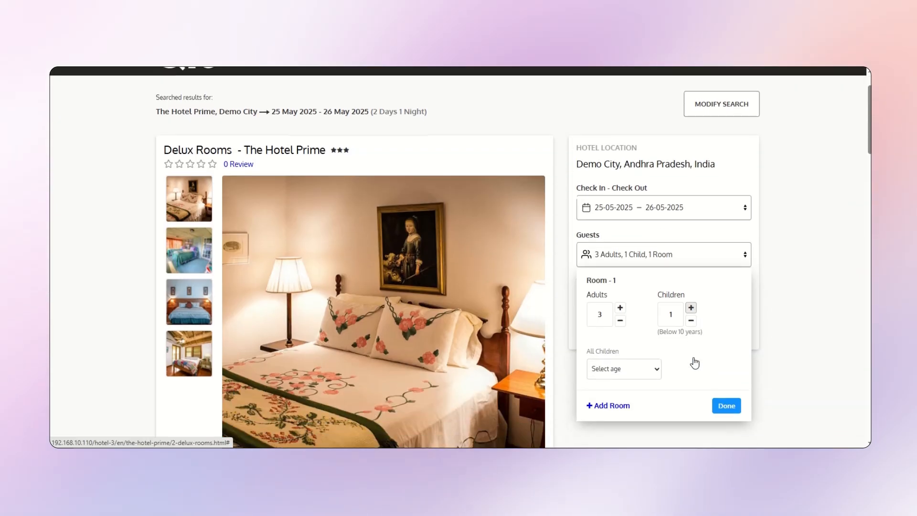
pyautogui.click(691, 308)
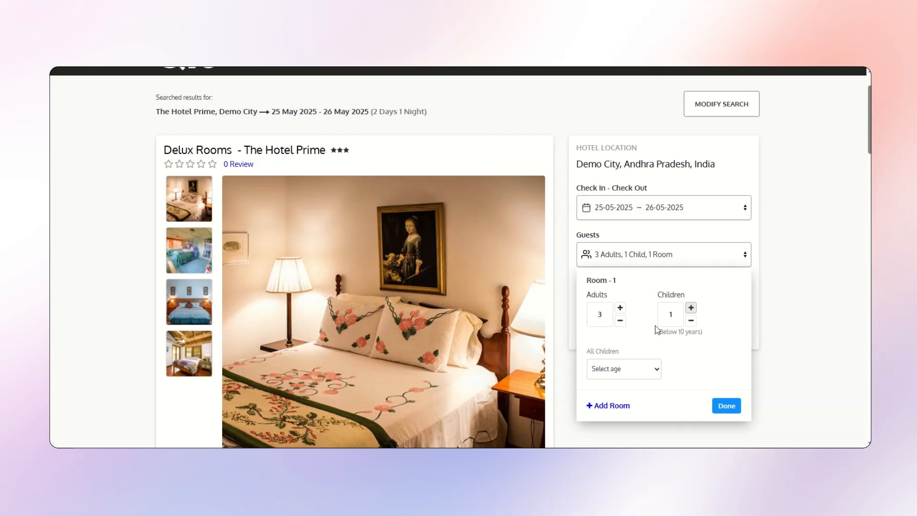
pyautogui.click(646, 368)
pyautogui.click(625, 273)
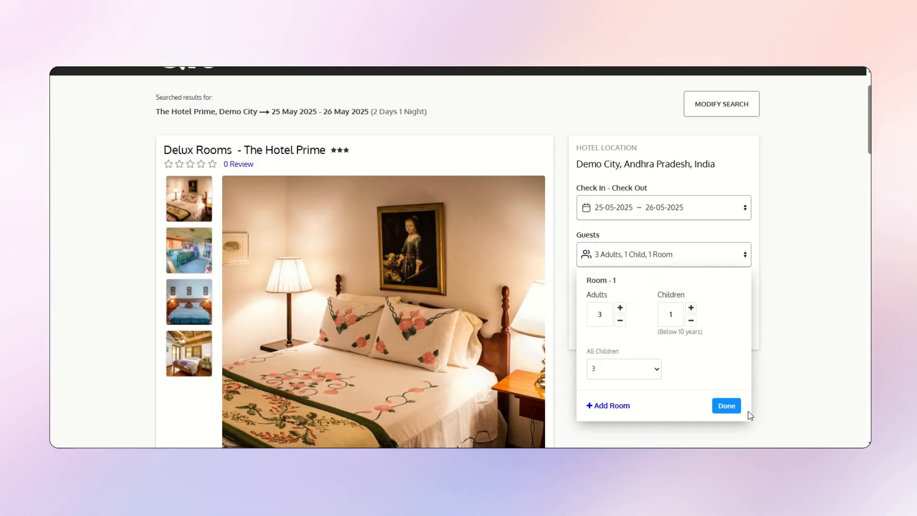
pyautogui.click(735, 405)
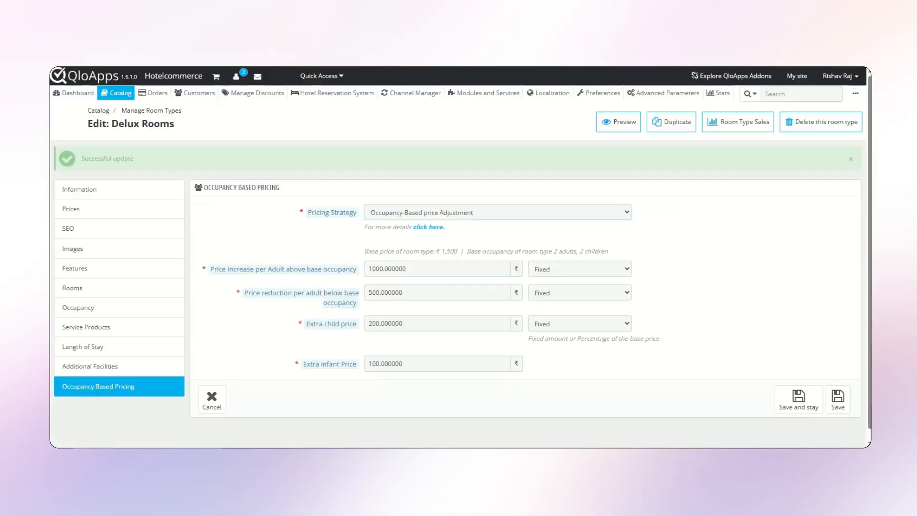
# - Back in the room type's occupancy based pricing, choose Per-Guest Pricing with 1000 per adult and 300 per child, and save while staying on the page
pyautogui.click(410, 213)
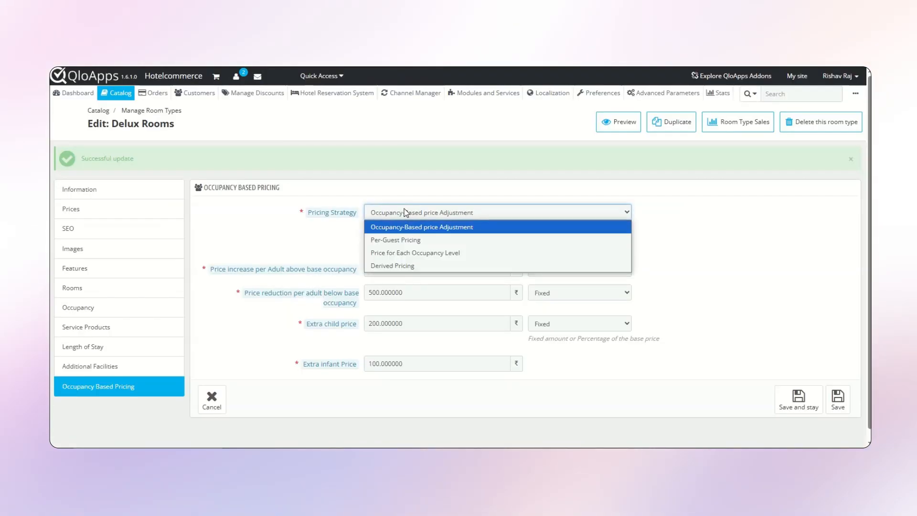
pyautogui.click(411, 240)
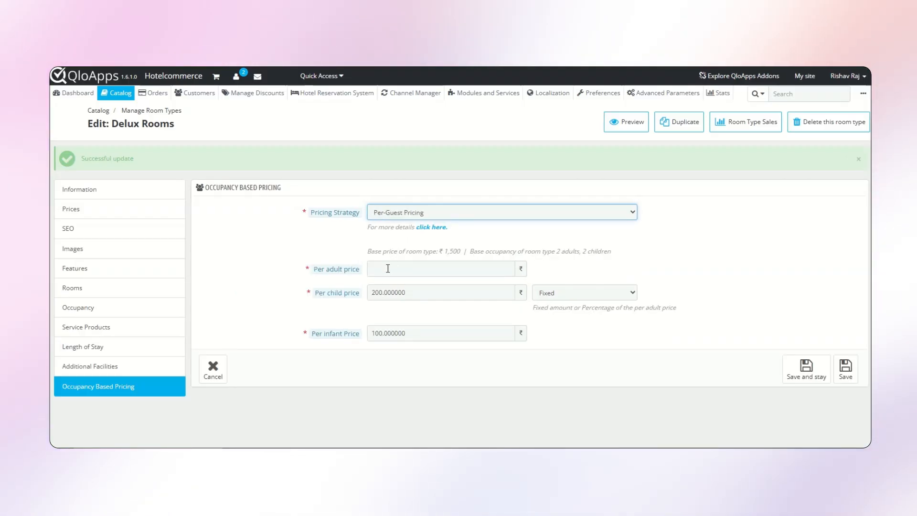
pyautogui.click(388, 269)
pyautogui.write('1000')
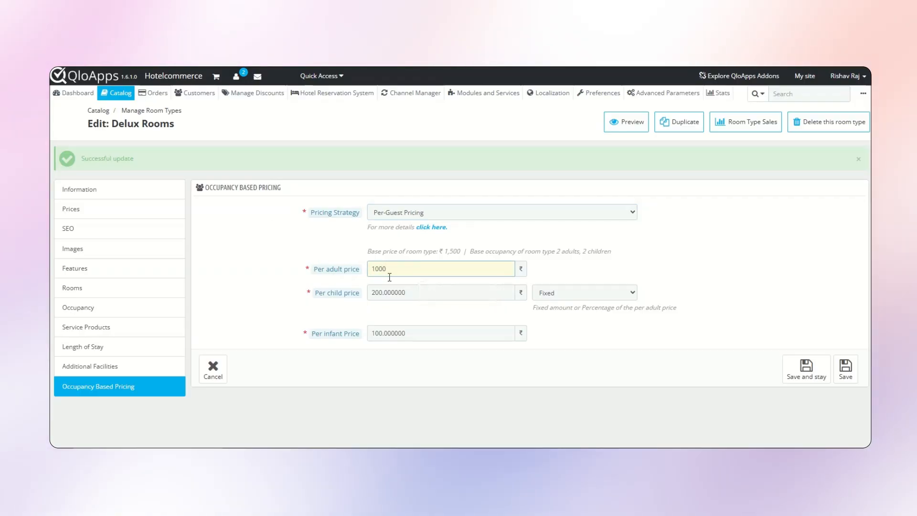
pyautogui.click(405, 293)
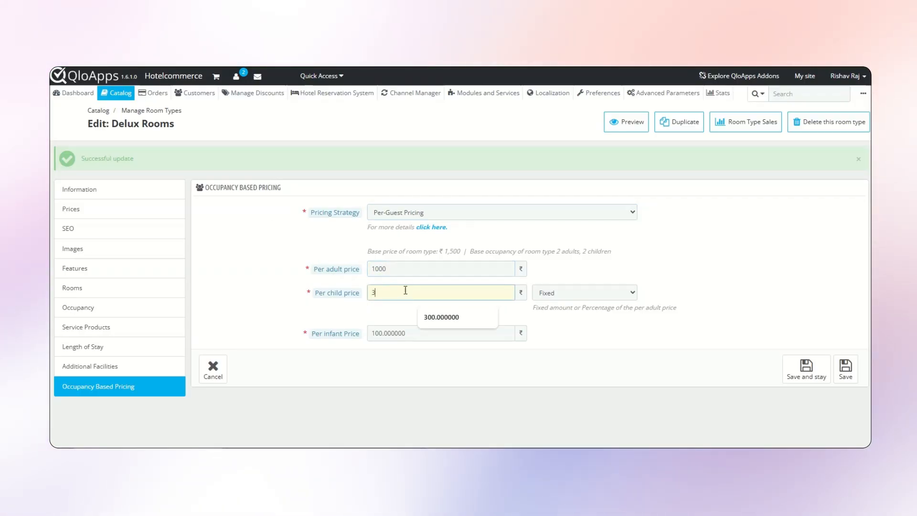
pyautogui.click(426, 361)
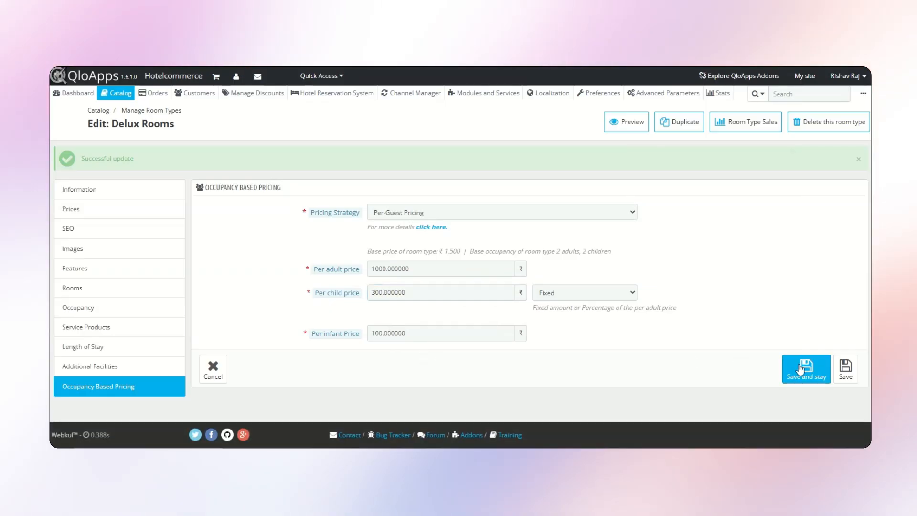
# - Preview the booking page again and check the per-guest total for 1 adult and 2 children, both aged 4
pyautogui.click(623, 121)
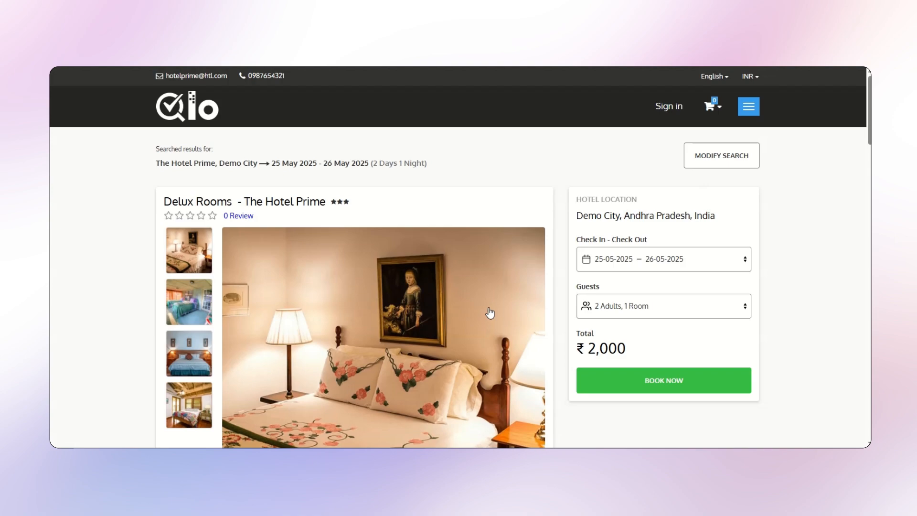
pyautogui.click(610, 310)
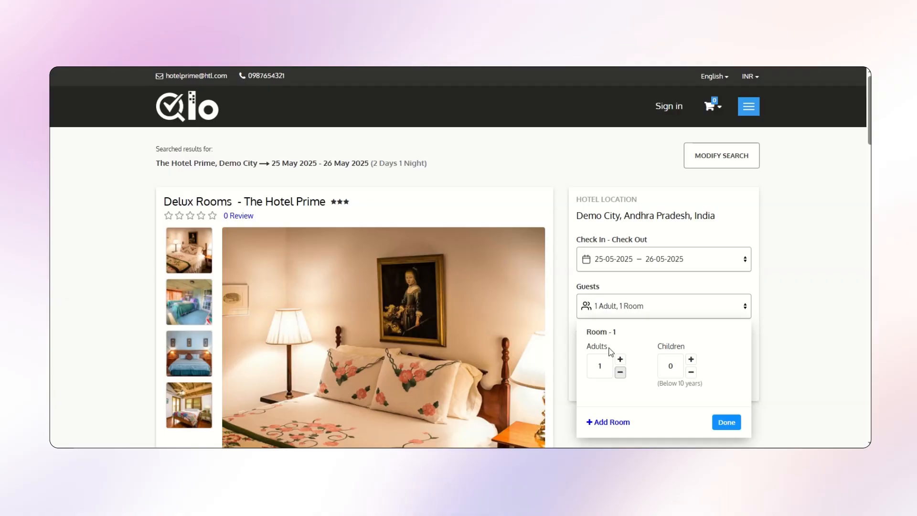
pyautogui.click(691, 359)
pyautogui.click(690, 359)
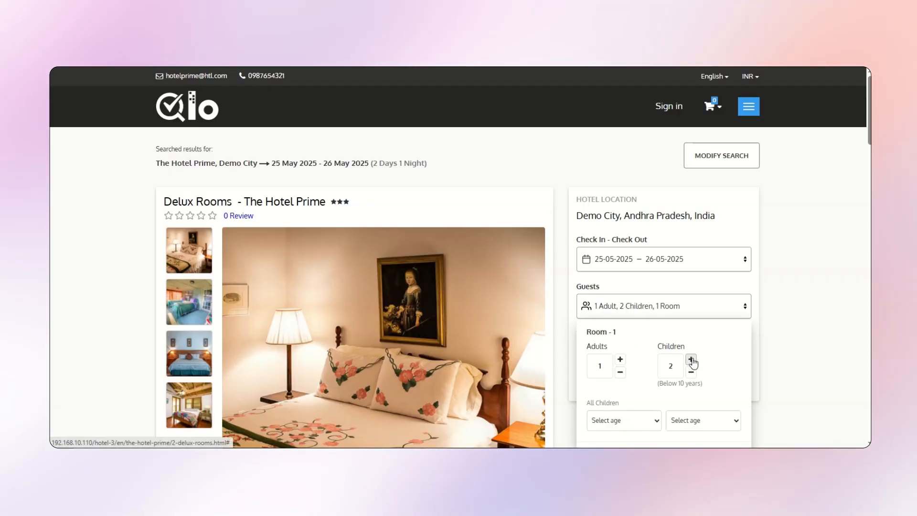
pyautogui.scroll(-1, 693, 363)
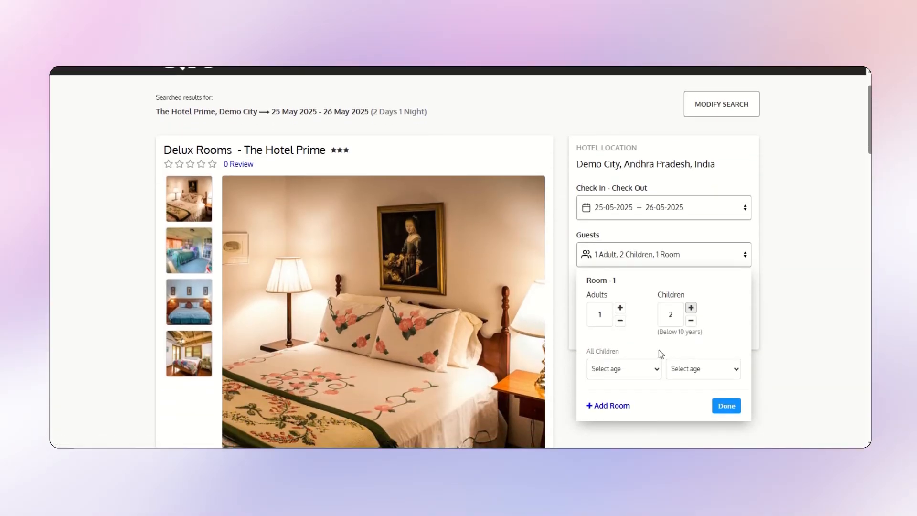
pyautogui.click(629, 373)
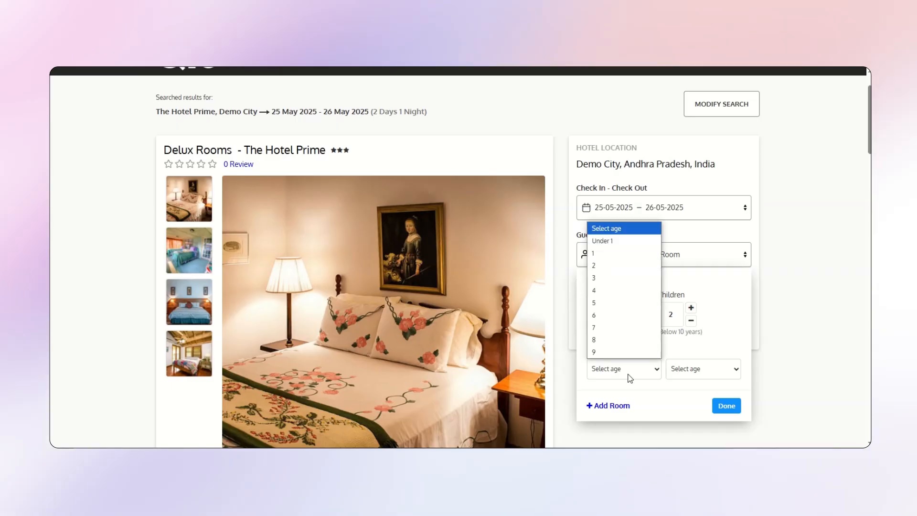
pyautogui.click(607, 289)
pyautogui.click(686, 371)
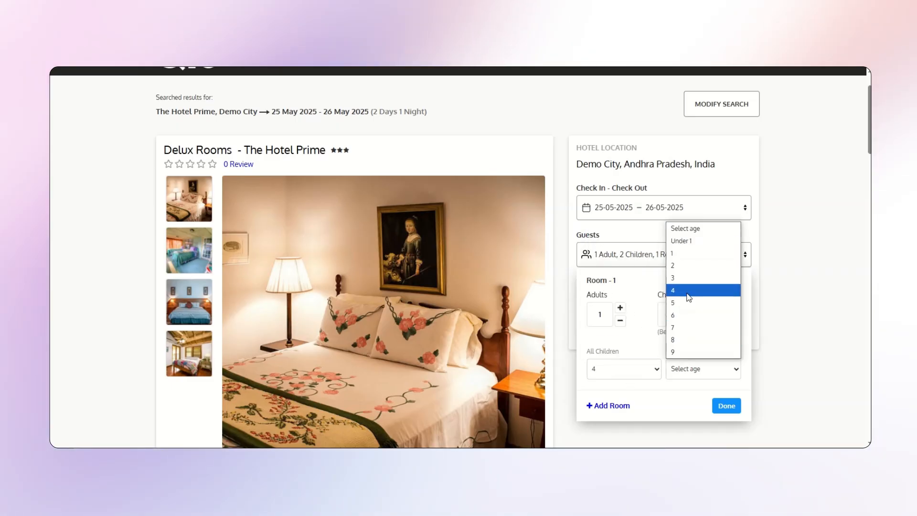
pyautogui.click(687, 287)
pyautogui.click(723, 406)
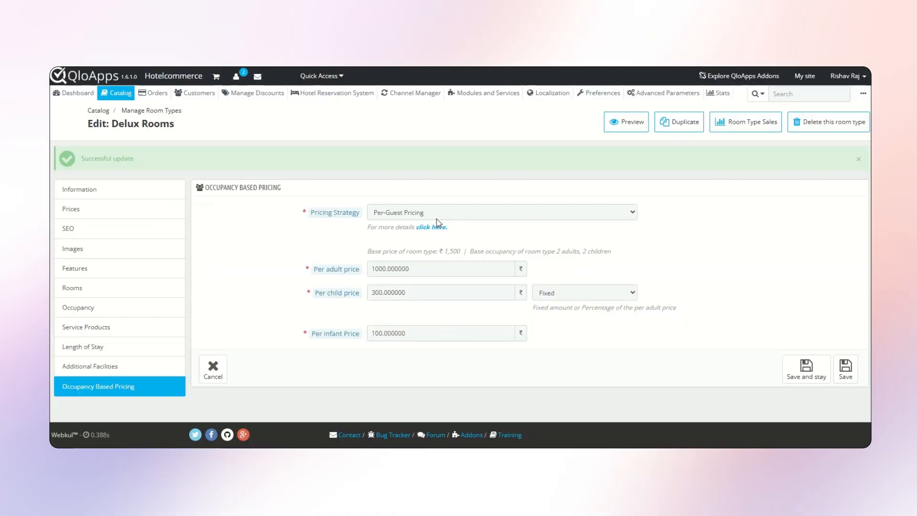
# - Change the pricing strategy to Price for Each Occupancy Level with 1000 for 1 adult, 1600 for 2 and 2200 for 3, and save
pyautogui.click(436, 218)
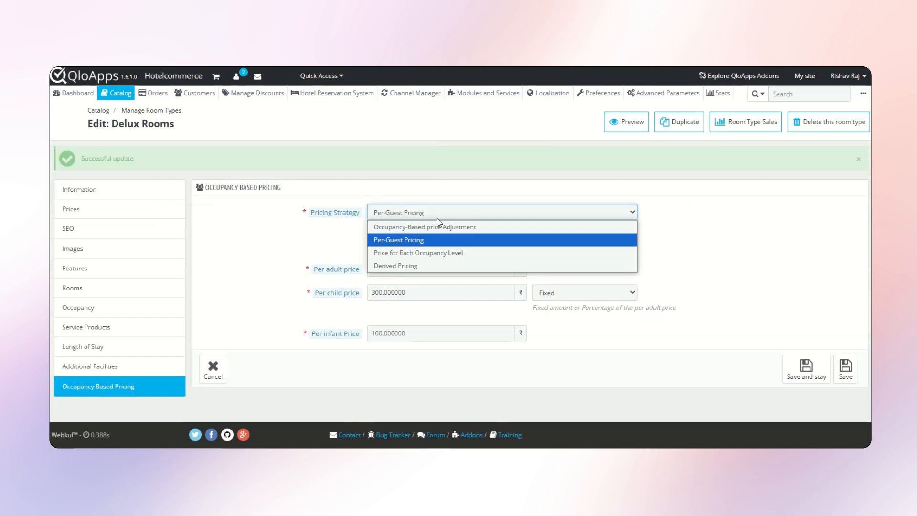
pyautogui.click(431, 253)
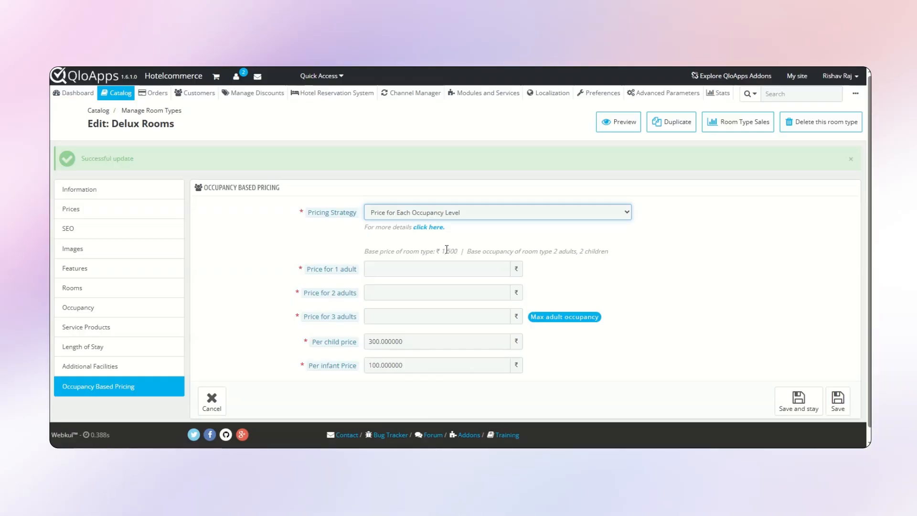
pyautogui.click(374, 270)
pyautogui.write('1')
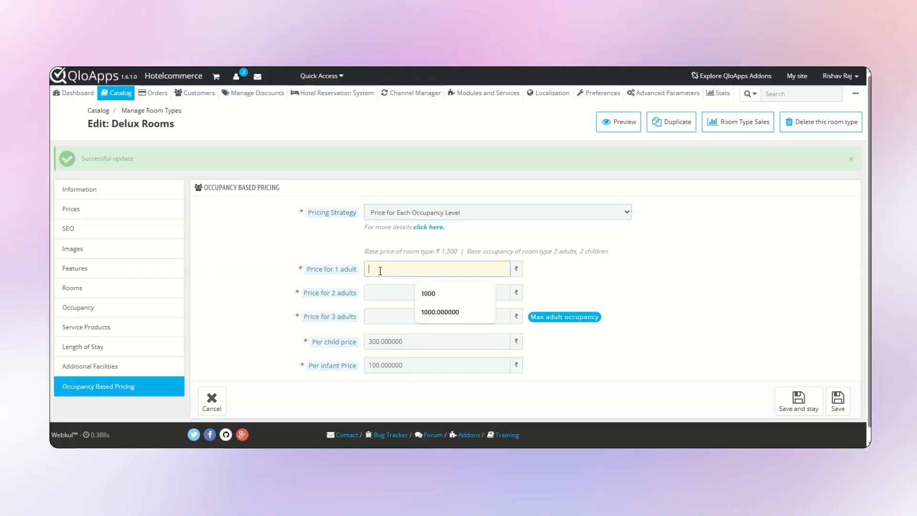
pyautogui.write('0')
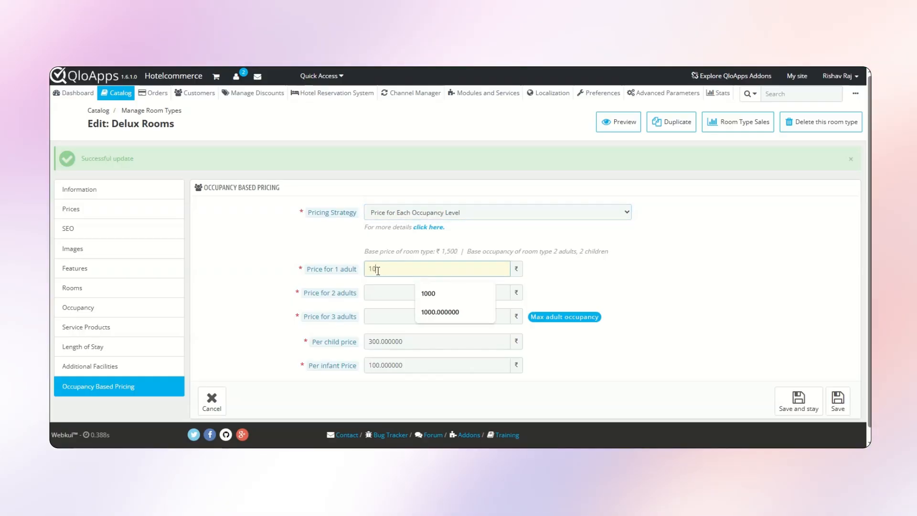
pyautogui.write('00')
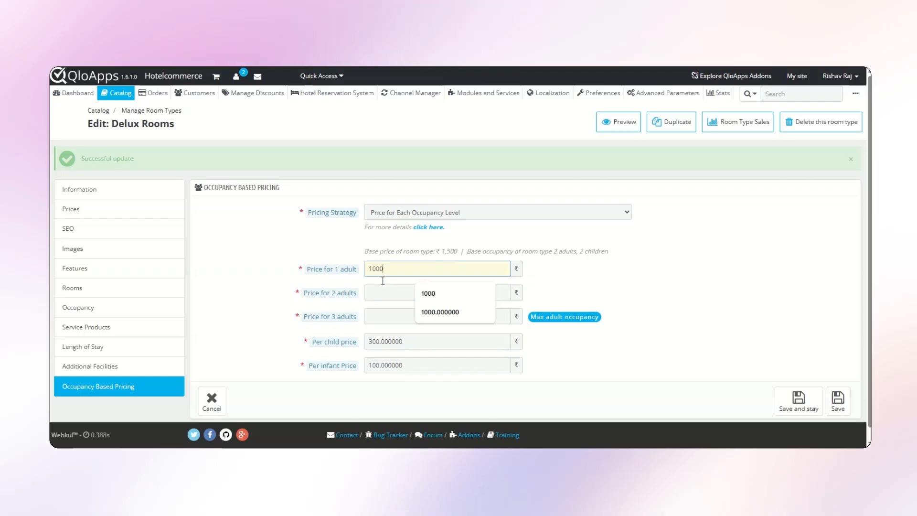
pyautogui.write('1600')
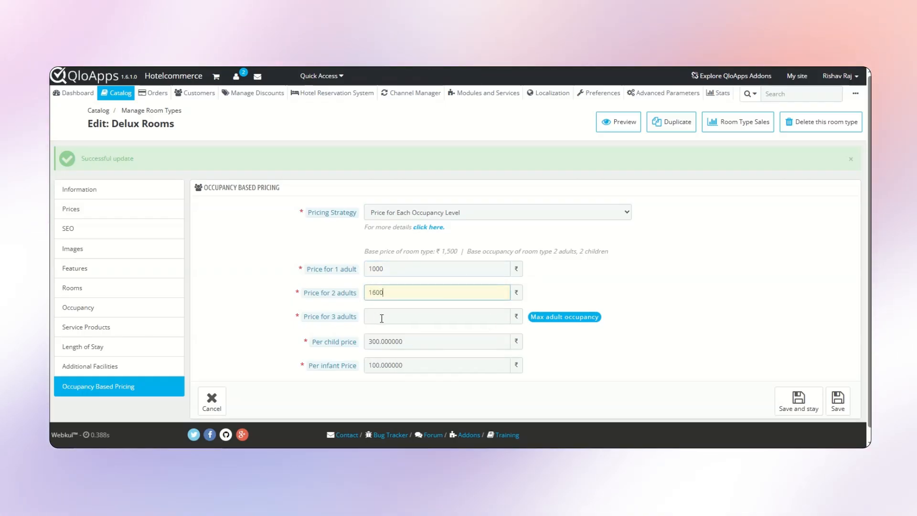
pyautogui.click(382, 318)
pyautogui.write('2')
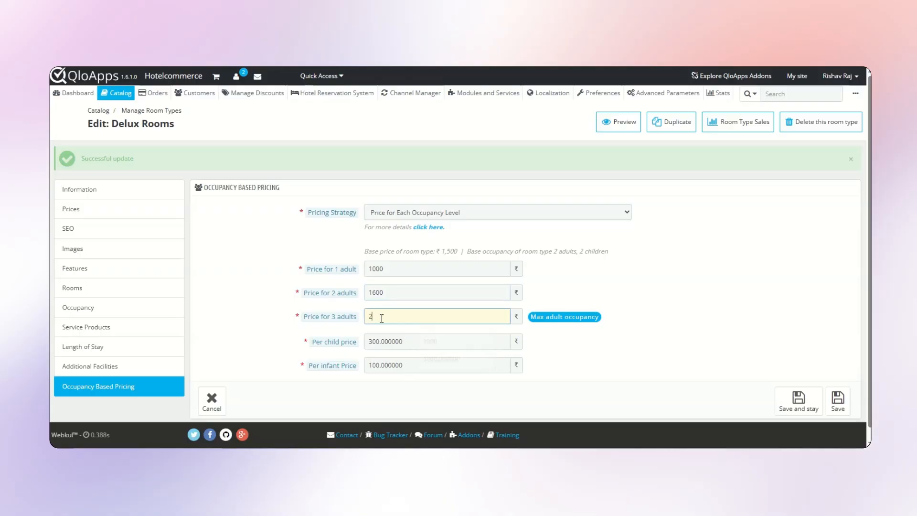
pyautogui.write('200')
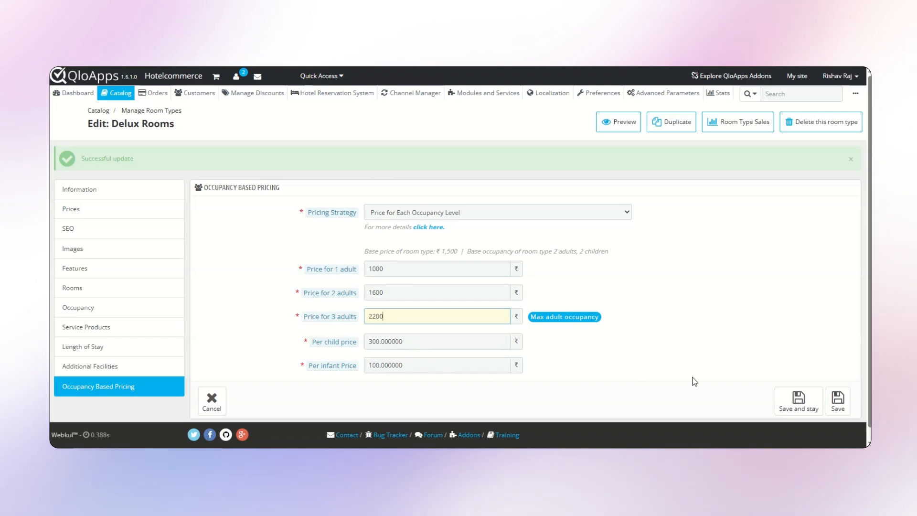
pyautogui.click(803, 397)
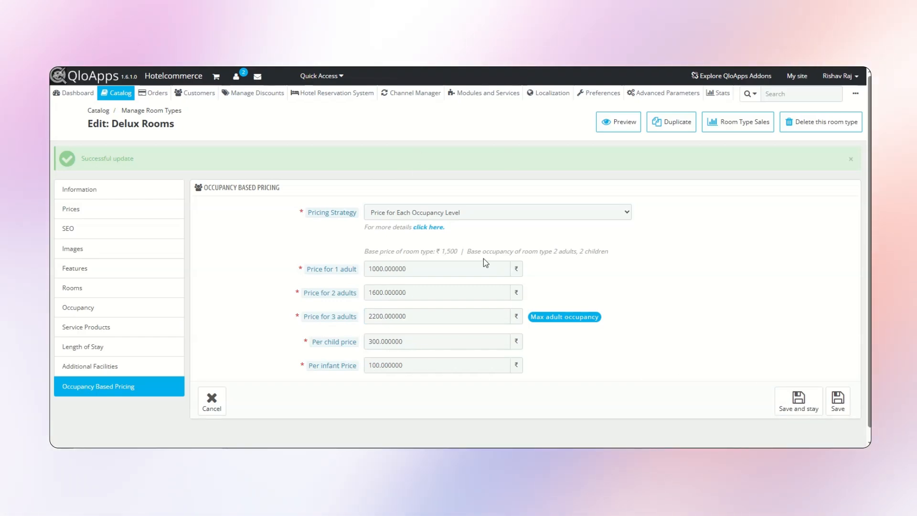
# - Preview the room type and check its occupancy-level total for 3 adults and 1 child aged 3
pyautogui.click(607, 130)
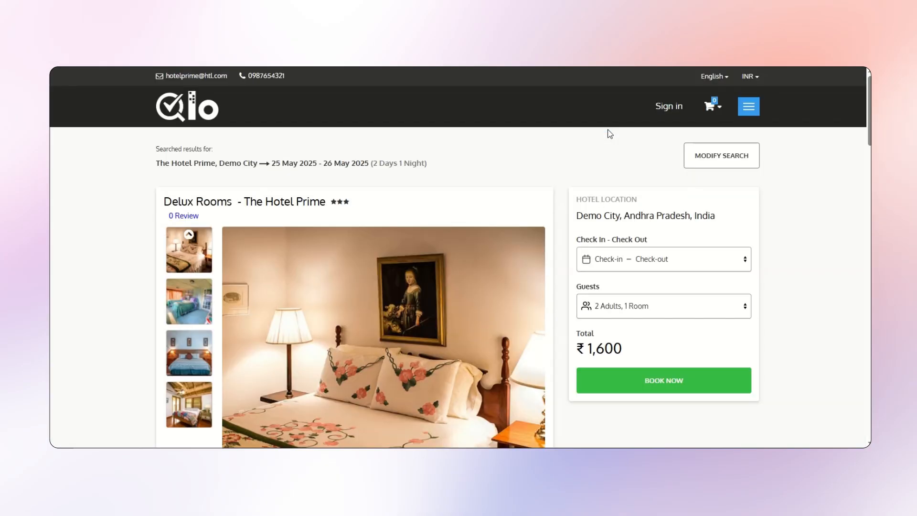
pyautogui.click(601, 310)
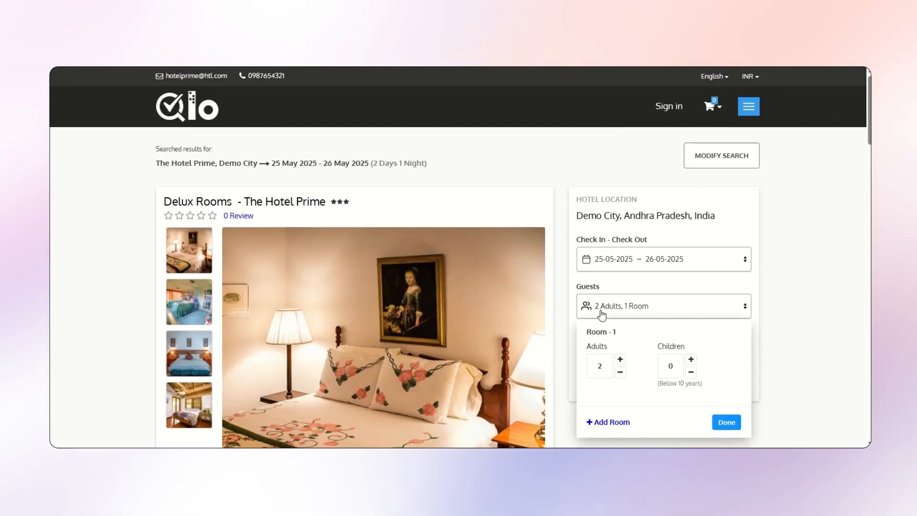
pyautogui.click(619, 359)
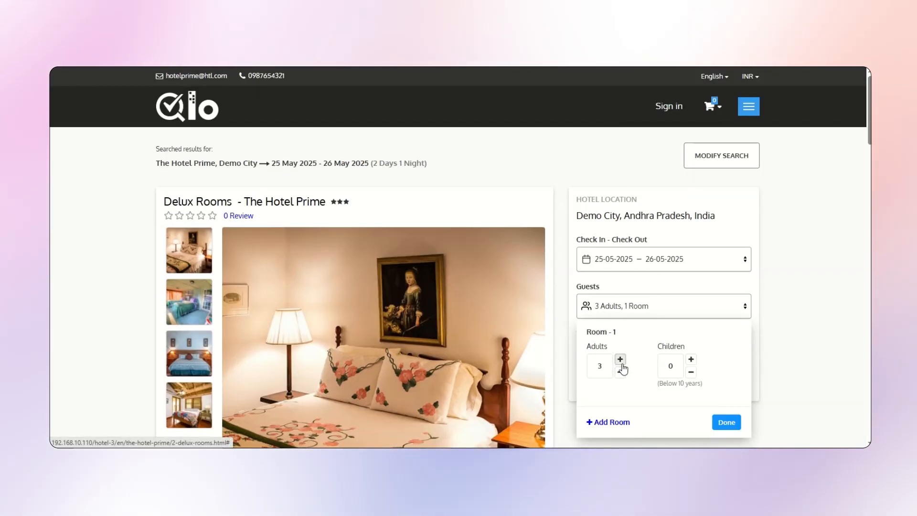
pyautogui.click(620, 359)
pyautogui.click(690, 359)
pyautogui.click(659, 419)
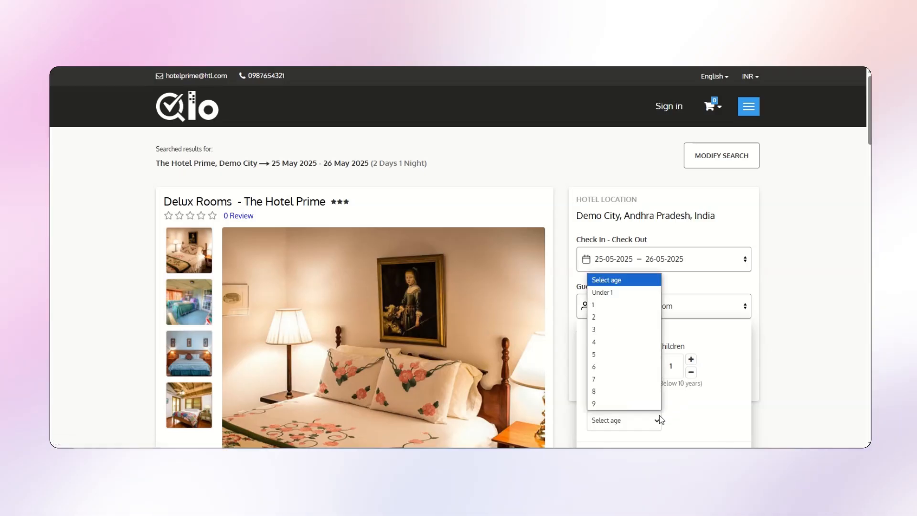
pyautogui.click(601, 329)
pyautogui.scroll(-1, 747, 410)
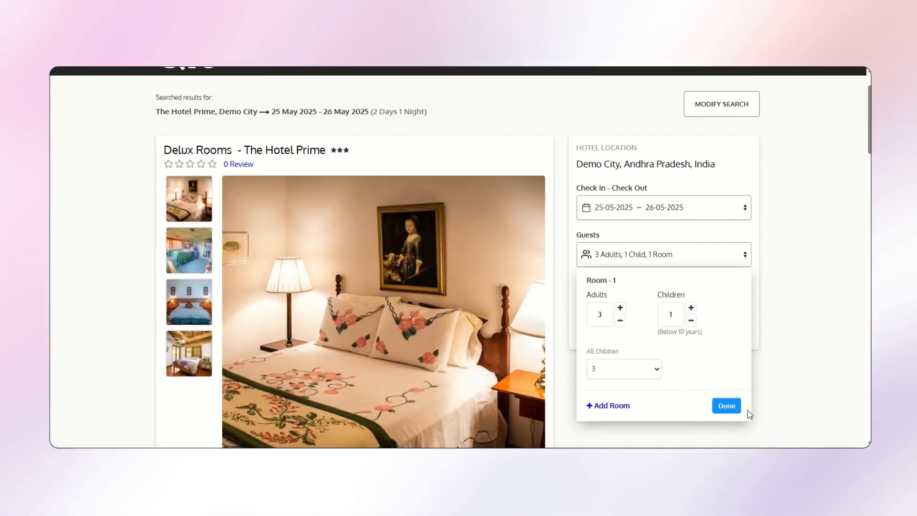
pyautogui.click(726, 403)
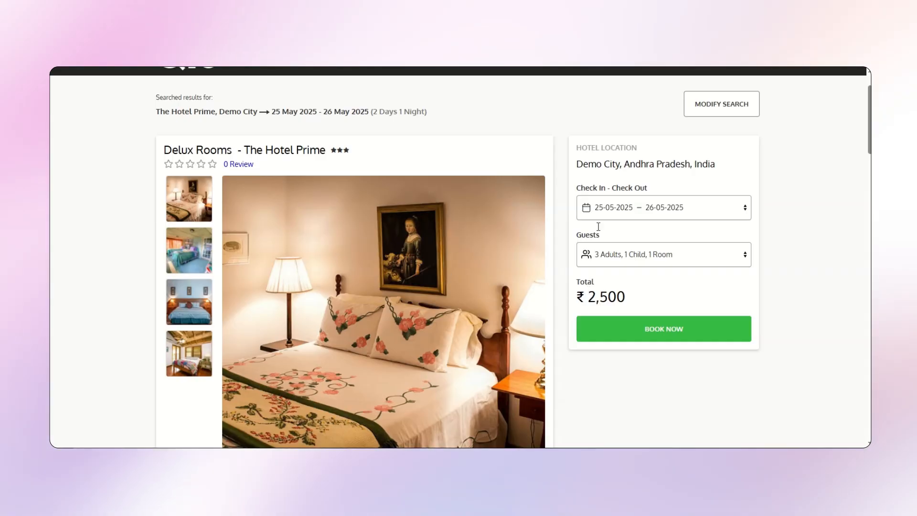
# - Review the room's guest breakdown by adults, children and child age on the booking page and close it
pyautogui.click(604, 253)
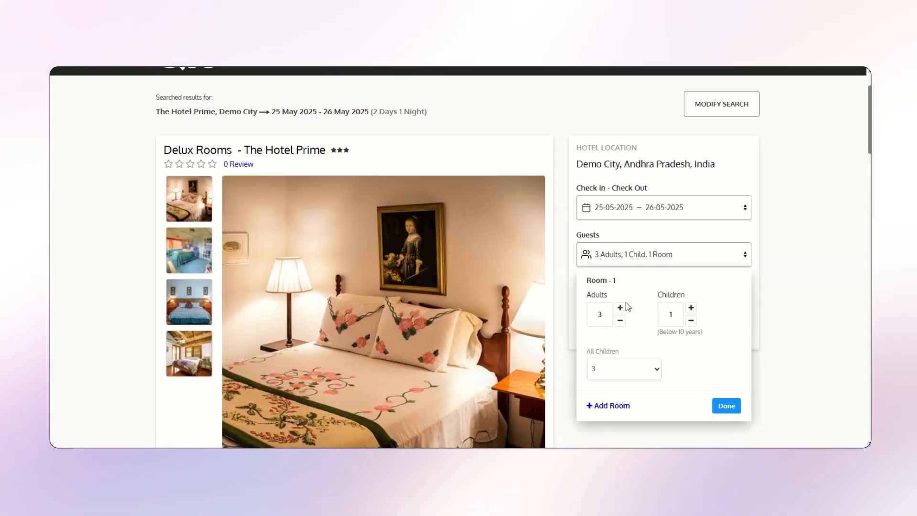
pyautogui.click(724, 406)
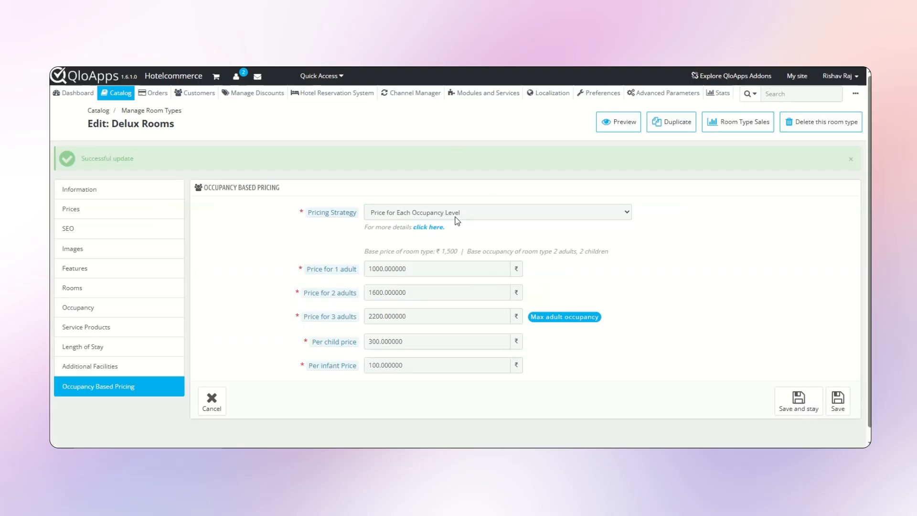
# - Change the room type's pricing strategy to Derived Pricing with fixed increases of 1000 for 1 adult and 2000 for 3 adults
pyautogui.click(457, 213)
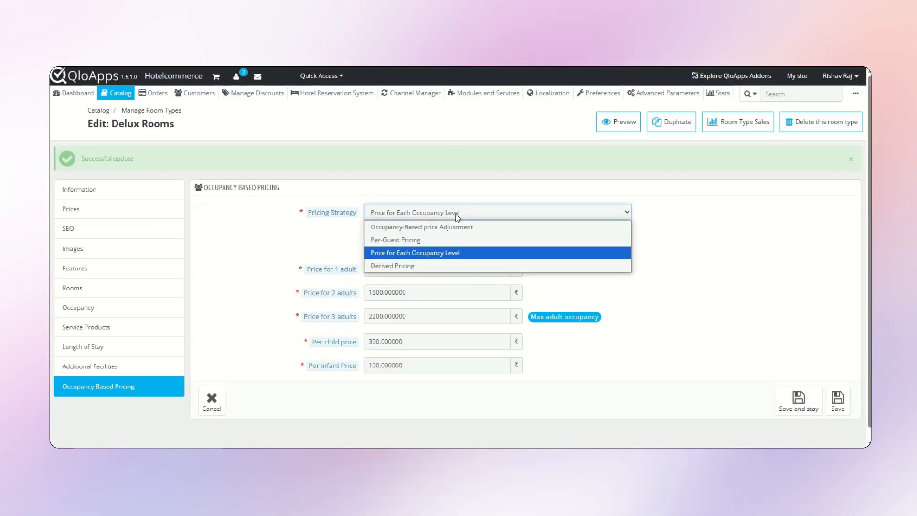
pyautogui.click(415, 265)
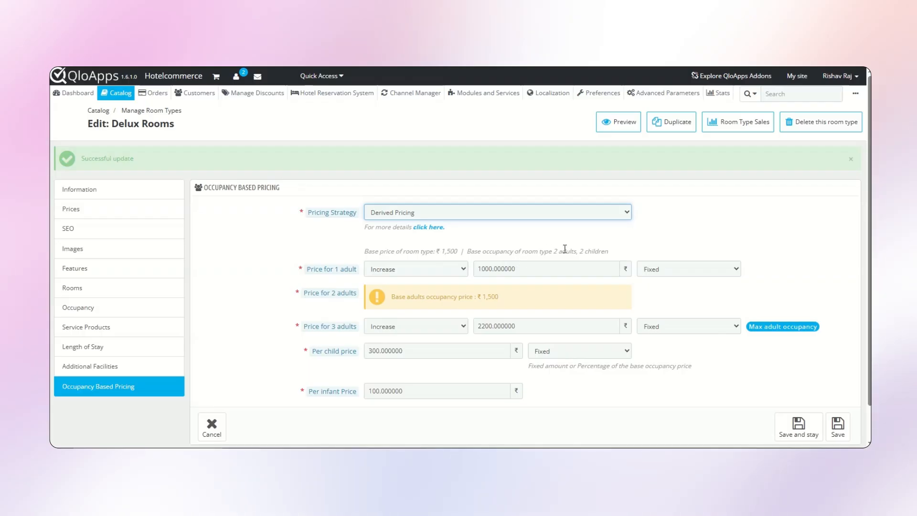
pyautogui.doubleClick(507, 269)
pyautogui.write('1000')
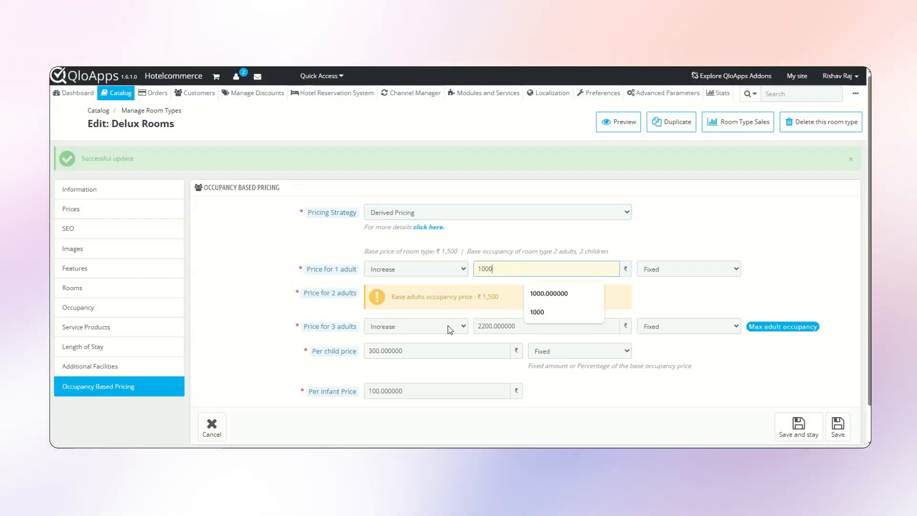
pyautogui.click(492, 322)
pyautogui.write('2000')
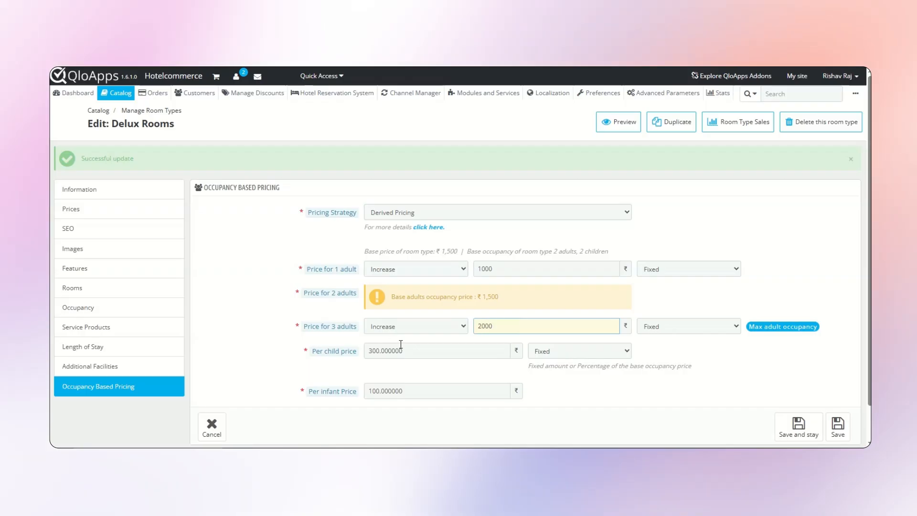
# - Set the per child price to 500 and the per infant price to 200, and save while staying on the page
pyautogui.doubleClick(400, 345)
pyautogui.write('500')
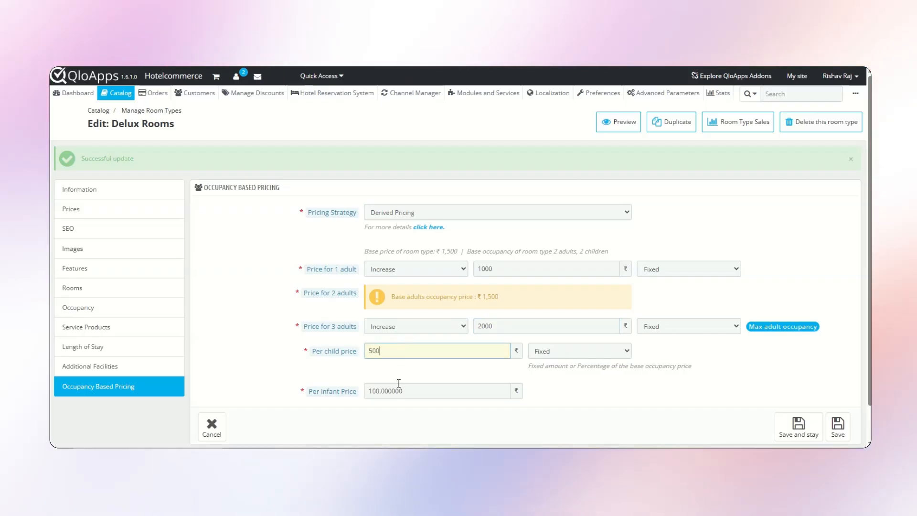
pyautogui.click(399, 387)
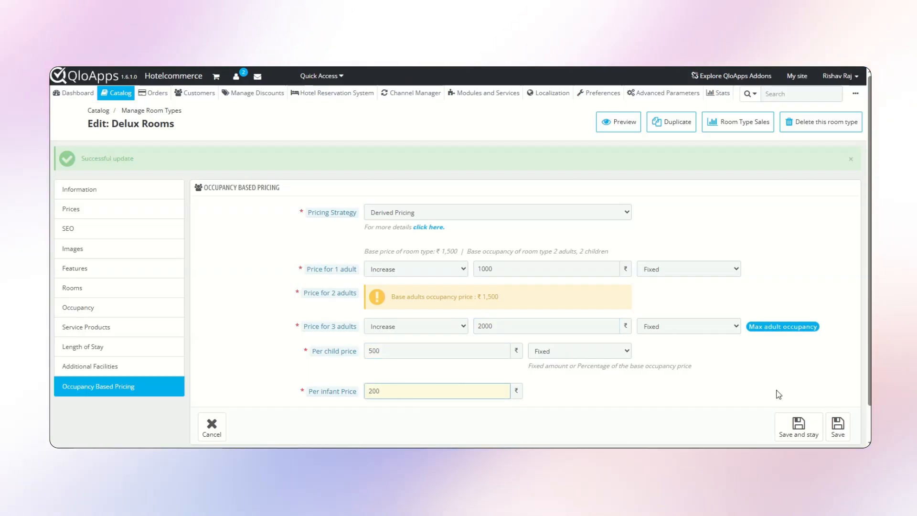
pyautogui.click(783, 436)
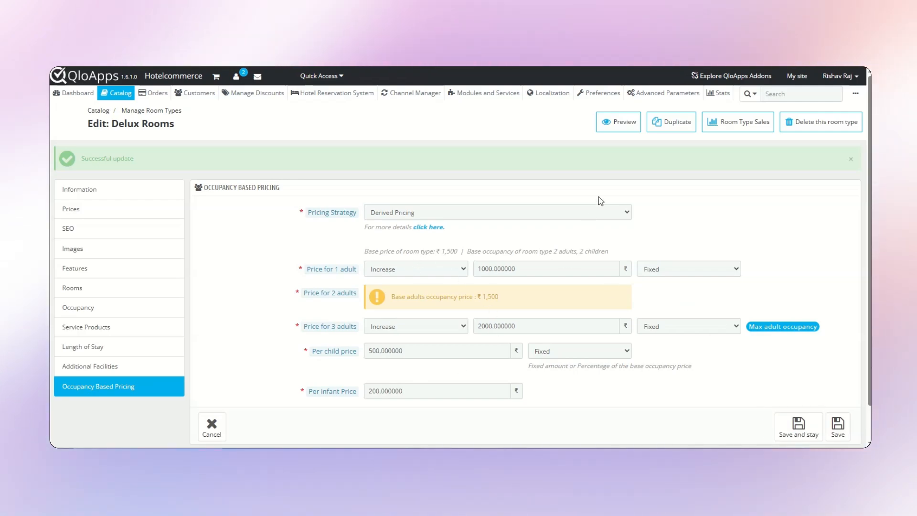
# - Preview the room type and check its derived pricing total for 3 adults and 1 child aged 4
pyautogui.click(623, 127)
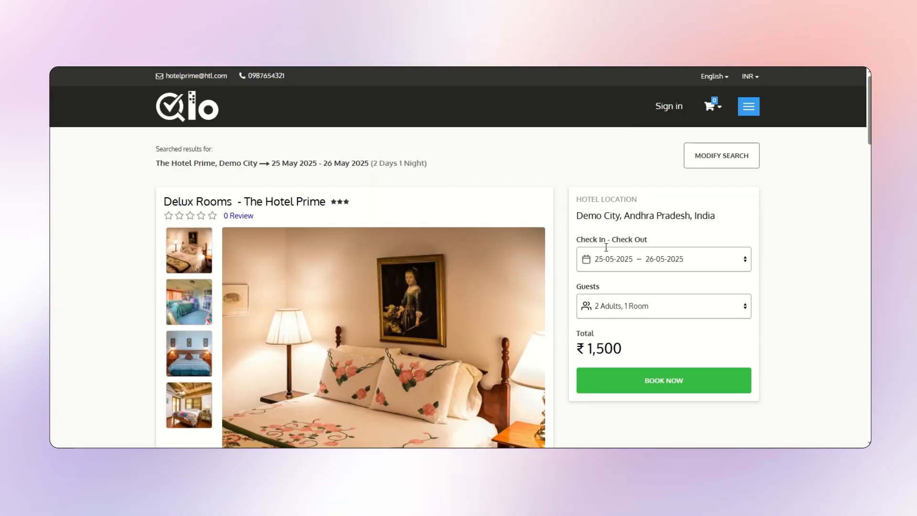
pyautogui.click(624, 311)
pyautogui.click(620, 359)
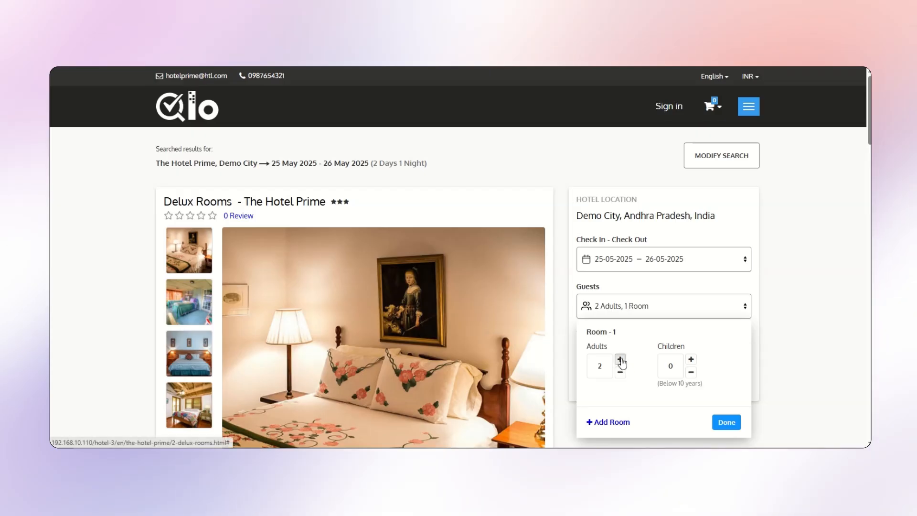
pyautogui.click(690, 359)
pyautogui.scroll(-2, 667, 370)
pyautogui.click(645, 317)
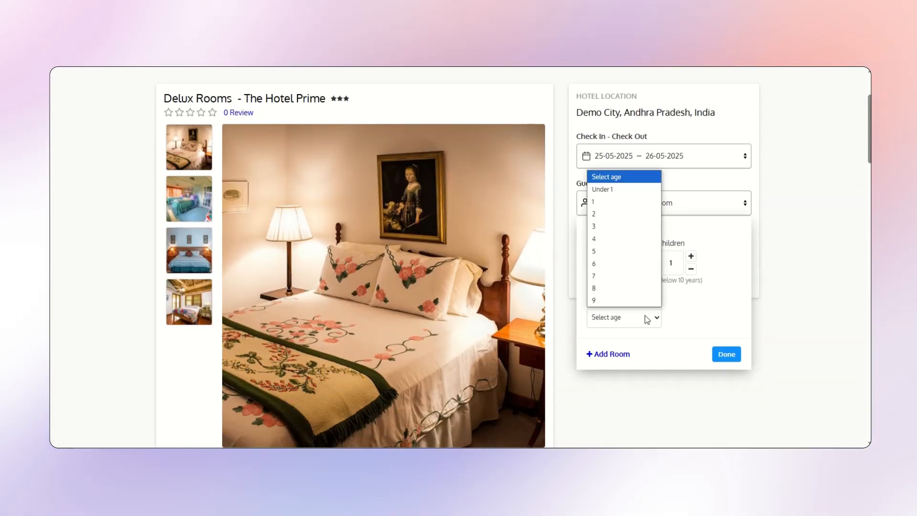
pyautogui.click(638, 237)
pyautogui.click(726, 353)
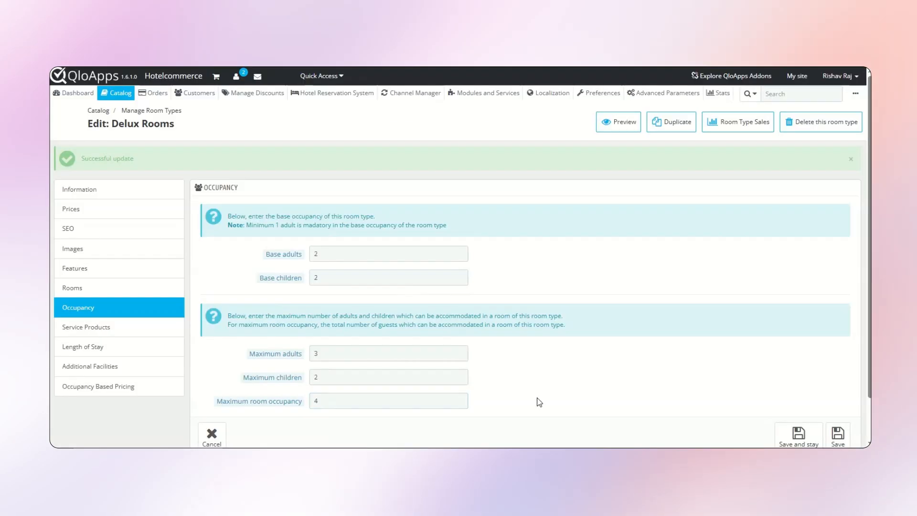
# - Set the room type's maximum adults to 4, save while staying on the page, and return to its occupancy based pricing
pyautogui.click(347, 354)
pyautogui.press('BackSpace')
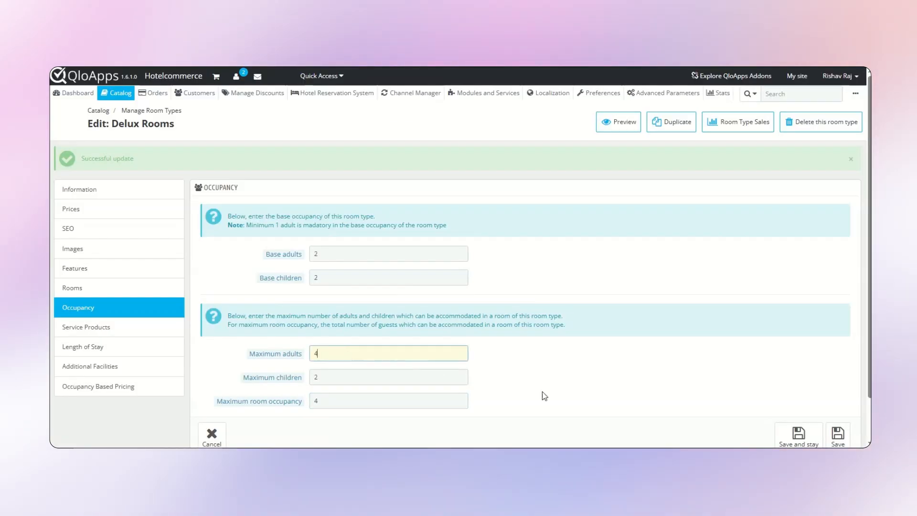
pyautogui.click(788, 433)
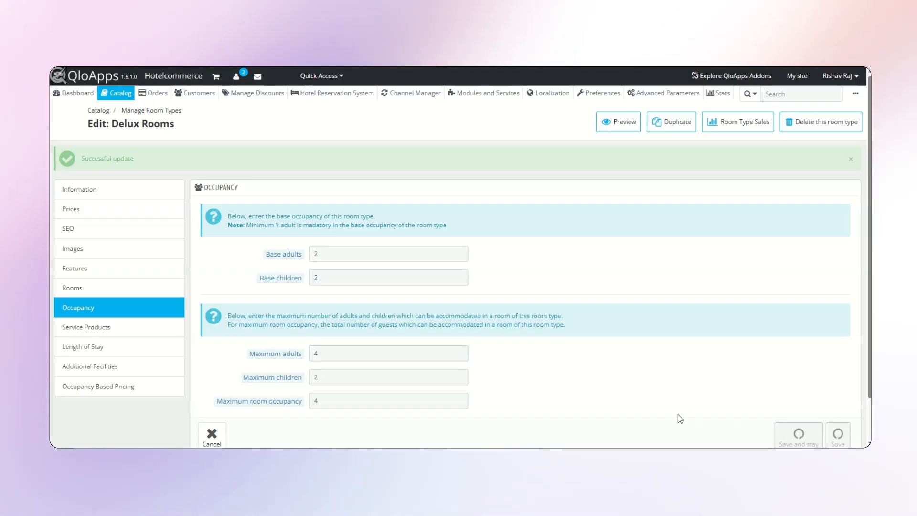
pyautogui.click(130, 385)
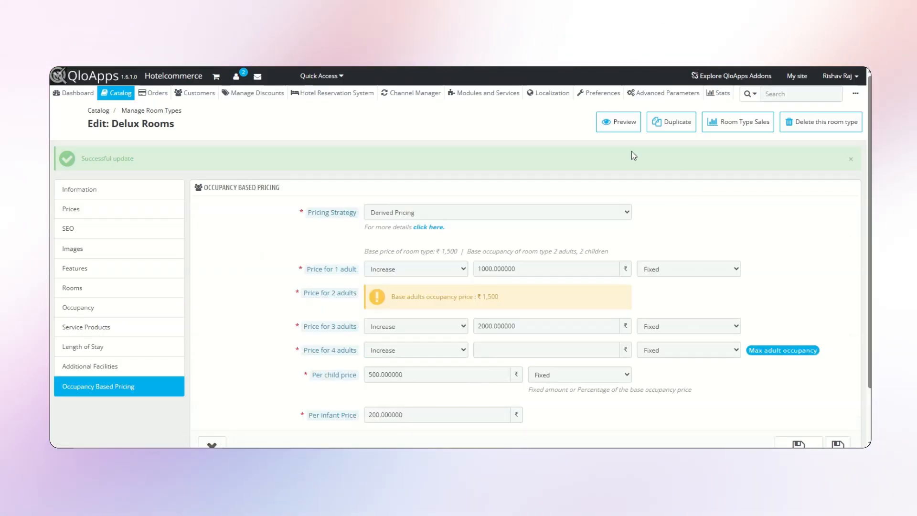
# - Preview the room type with 3 adults and 1 child, and try to add a fourth adult to the room
pyautogui.click(623, 125)
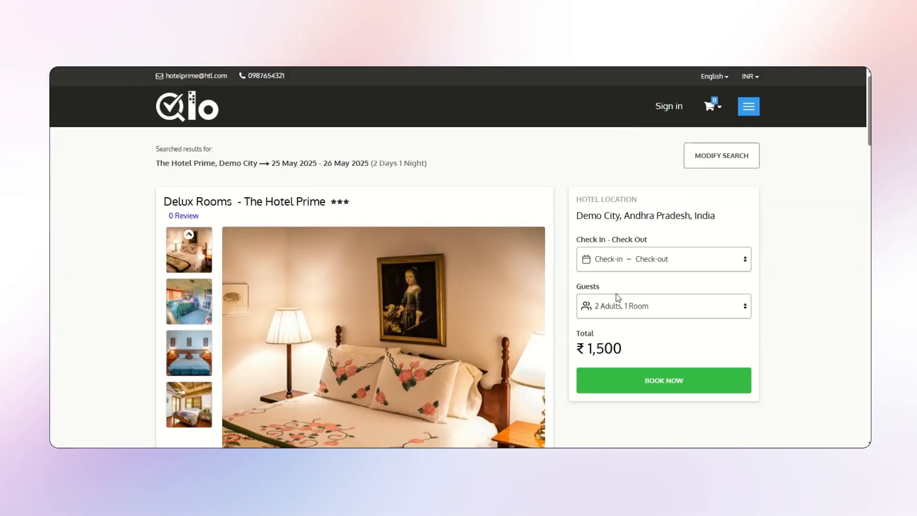
pyautogui.click(675, 310)
pyautogui.click(620, 359)
pyautogui.click(691, 359)
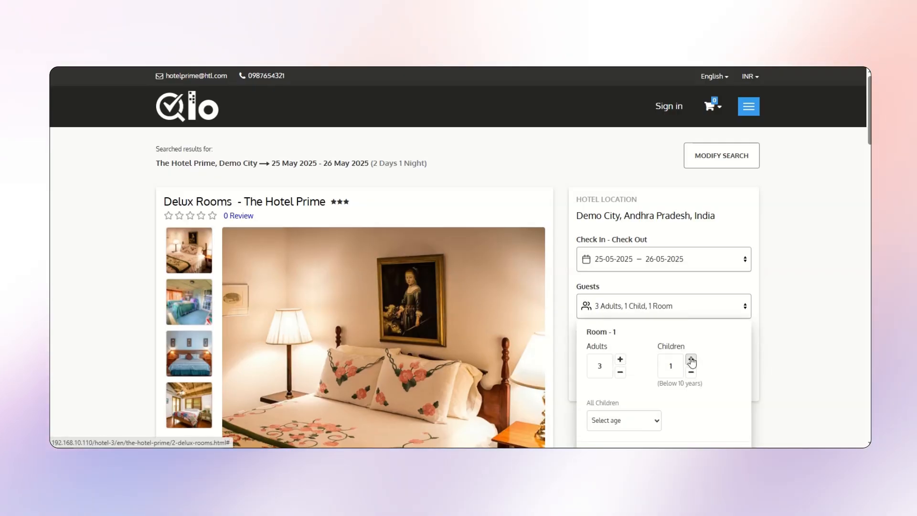
pyautogui.scroll(-1, 637, 357)
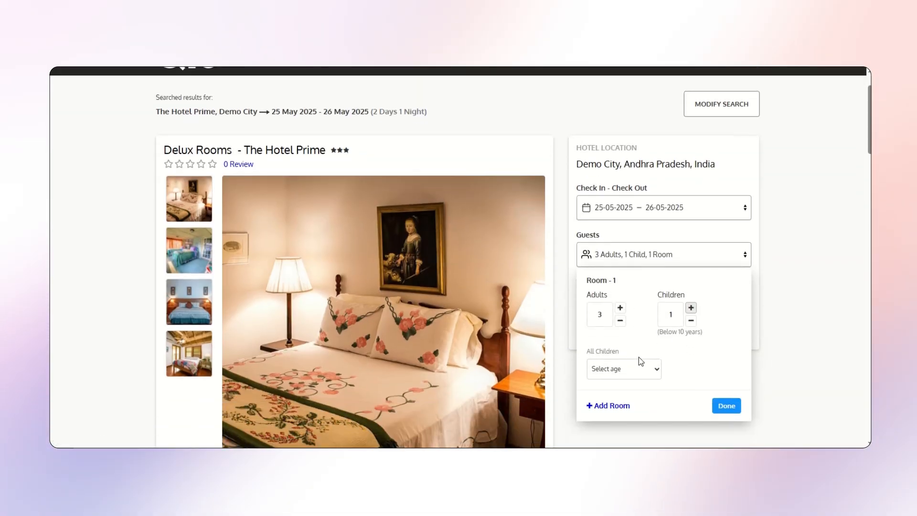
pyautogui.click(620, 308)
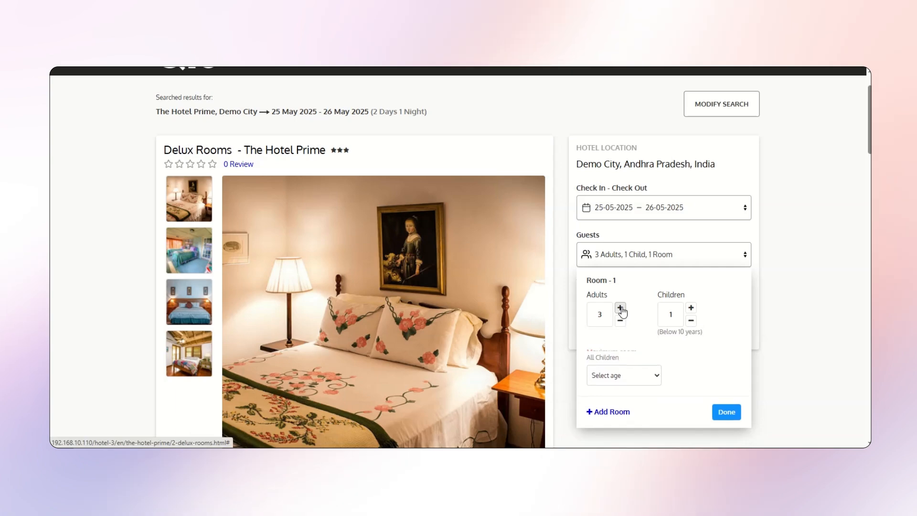
pyautogui.click(621, 308)
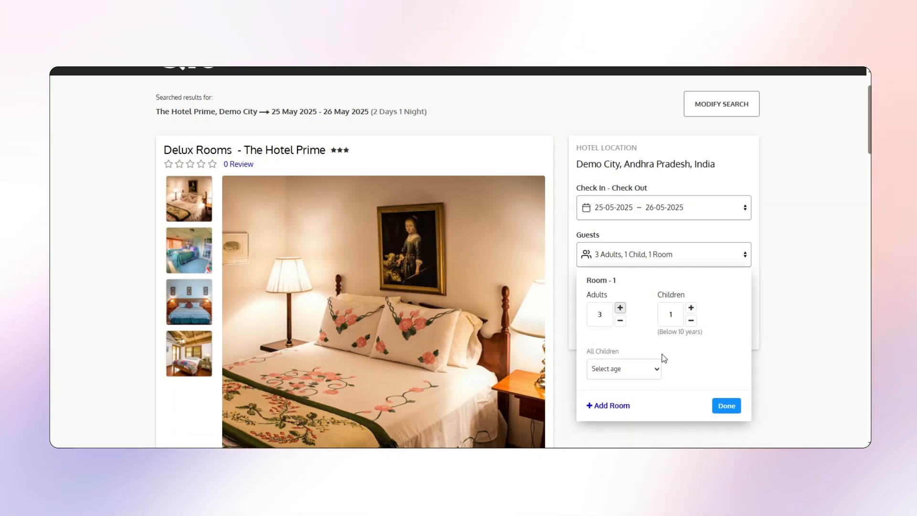
# - Select the child's age and apply the guest selection to check the booking total
pyautogui.click(726, 406)
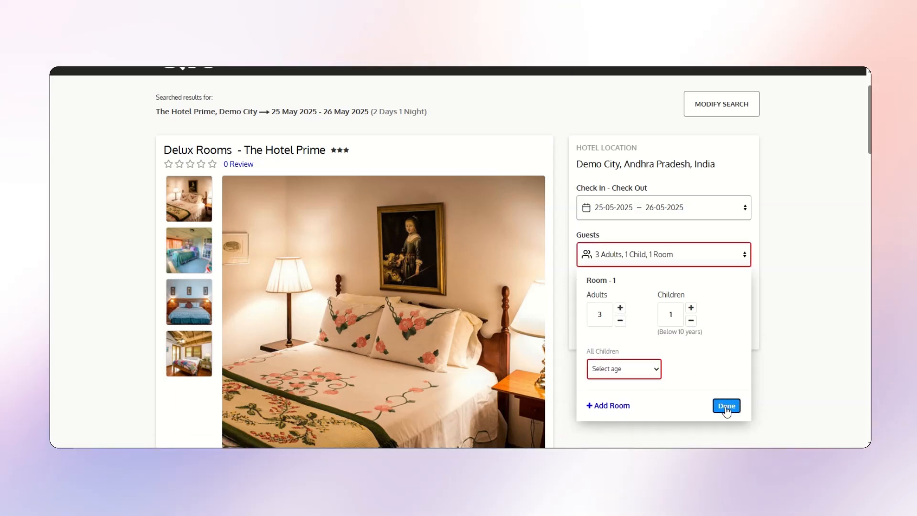
pyautogui.click(609, 373)
pyautogui.click(614, 303)
pyautogui.click(735, 405)
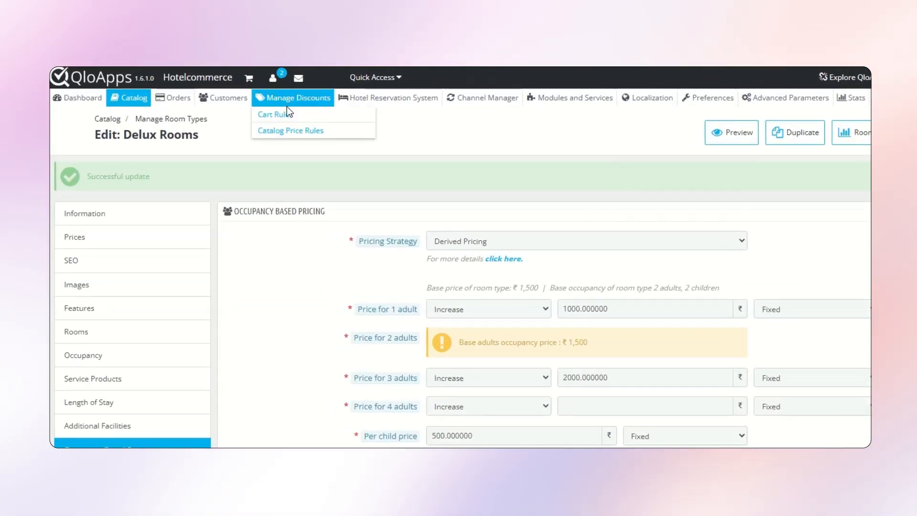
# - Open the Advanced Price Rules from the hotel reservation system's general settings and start a new rule
pyautogui.moveTo(382, 97)
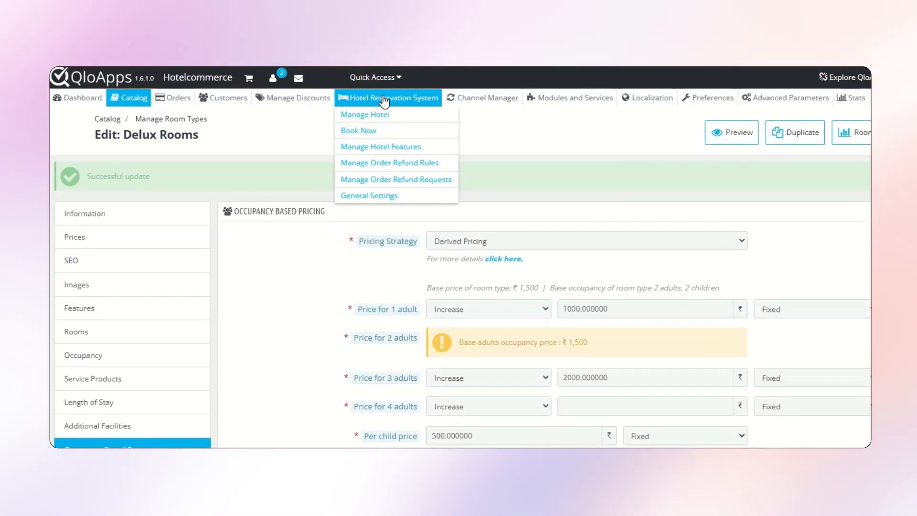
pyautogui.click(390, 197)
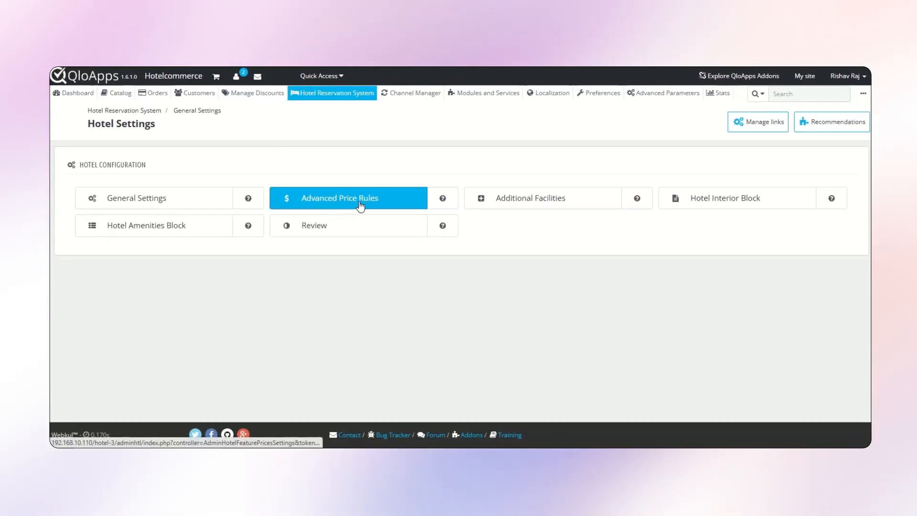
pyautogui.click(379, 200)
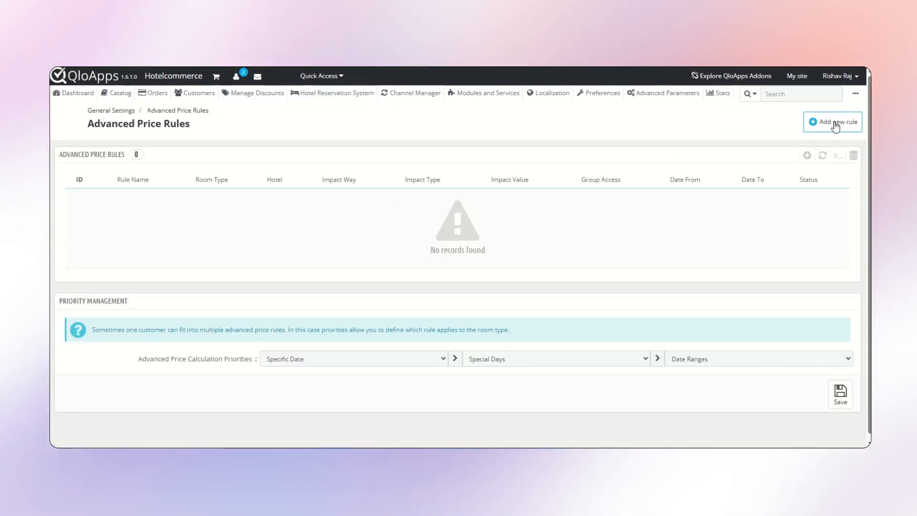
pyautogui.click(829, 125)
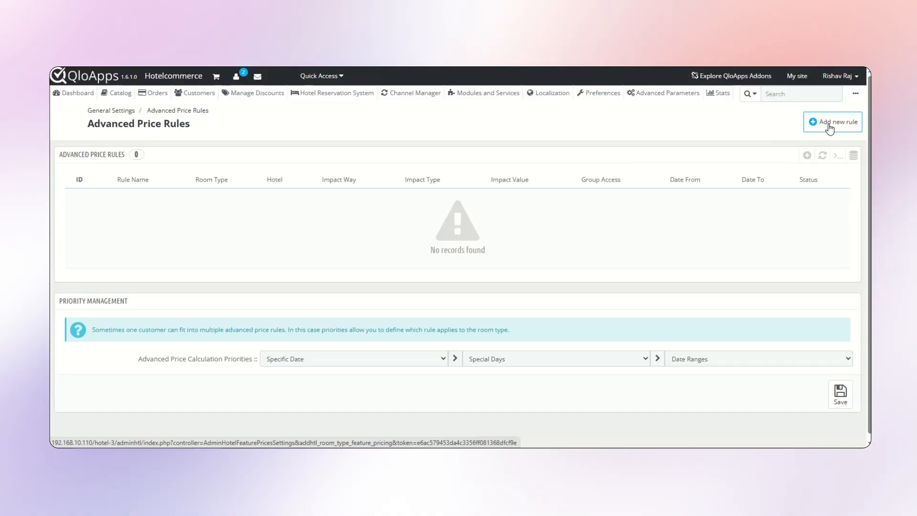
# - Choose Delux Rooms / The Hotel Prime as the new rule's room type and examine the occupancy pricing fields it offers
pyautogui.click(292, 203)
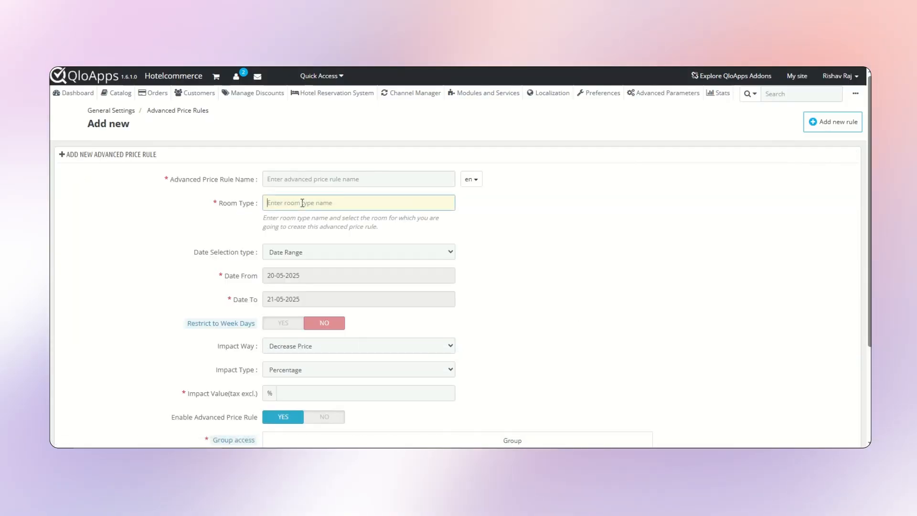
pyautogui.write('del')
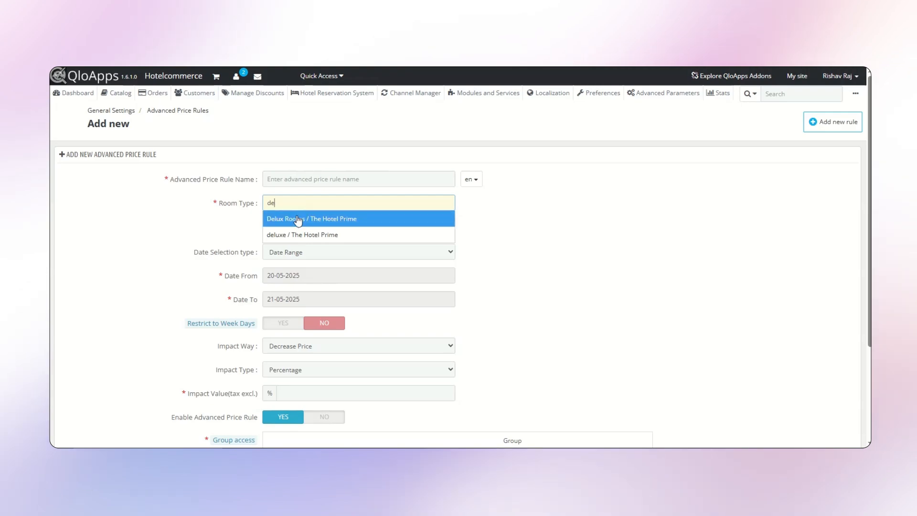
pyautogui.click(296, 219)
pyautogui.scroll(-1, 422, 265)
pyautogui.scroll(-2, 422, 266)
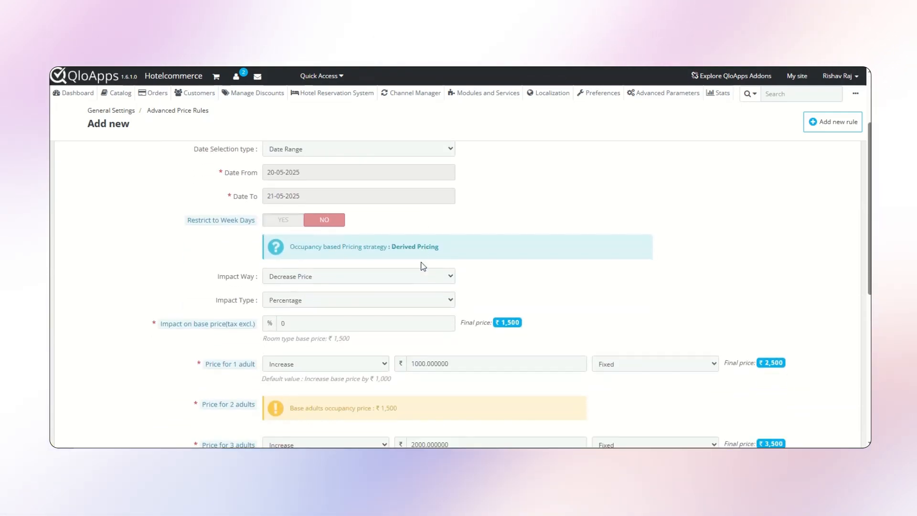
pyautogui.scroll(-3, 422, 266)
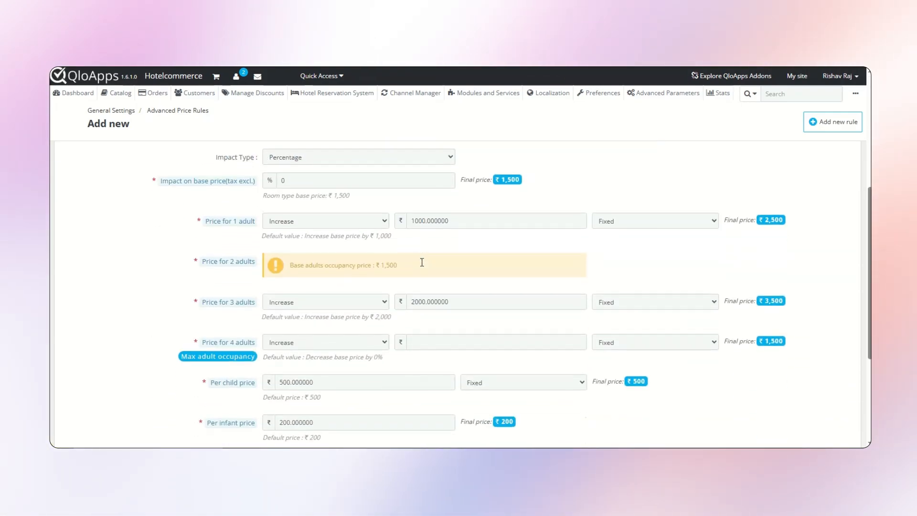
pyautogui.scroll(5, 422, 266)
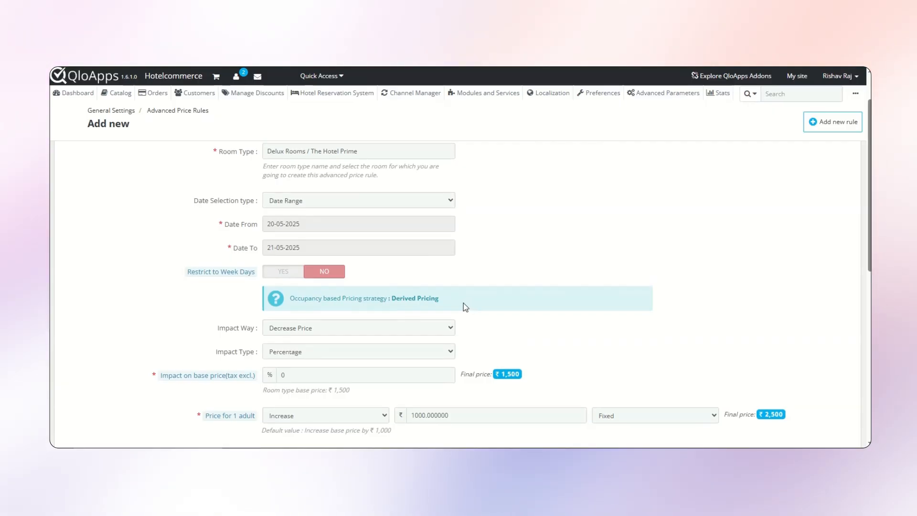
pyautogui.scroll(1, 463, 304)
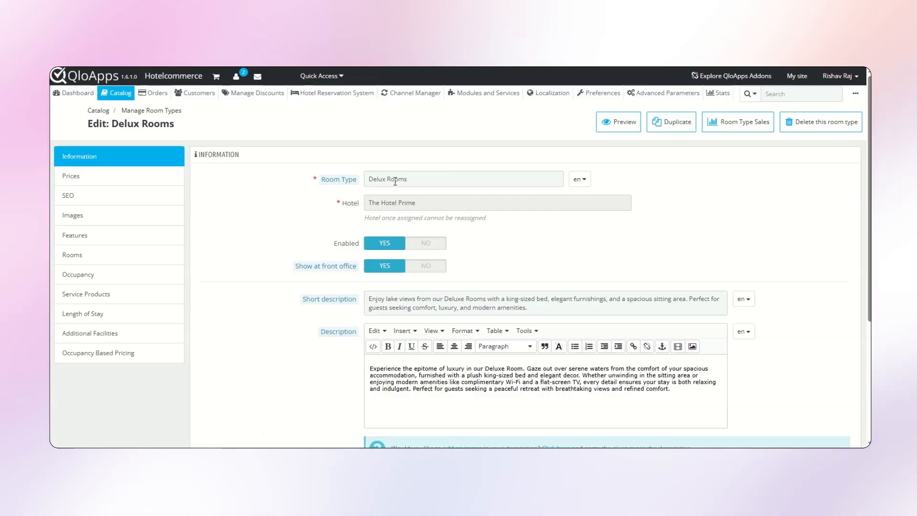
# - Switch the Delux Rooms' occupancy based pricing strategy to Per-Guest Pricing and save the room type
pyautogui.click(82, 352)
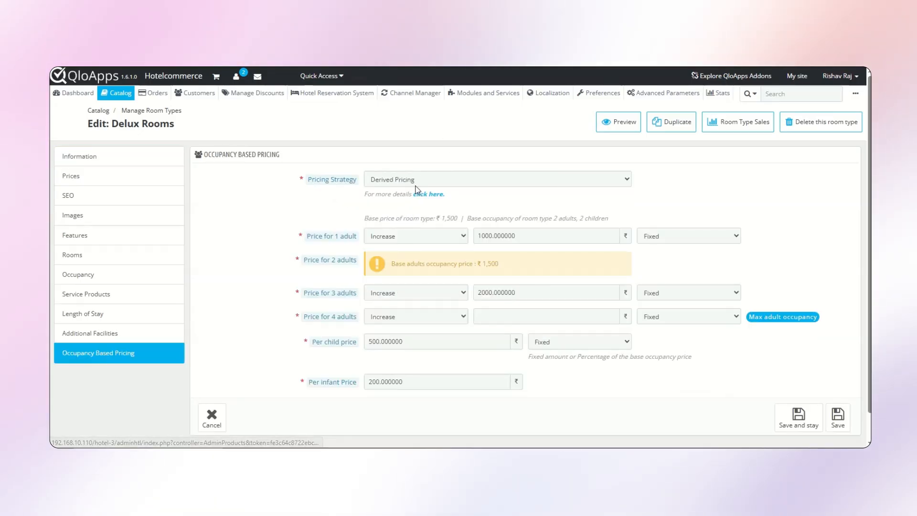
pyautogui.click(443, 179)
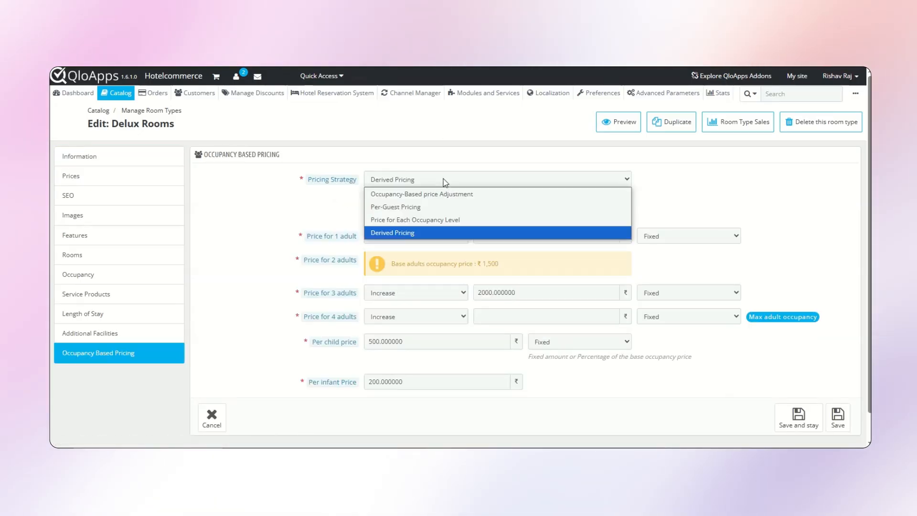
pyautogui.click(432, 206)
pyautogui.click(807, 352)
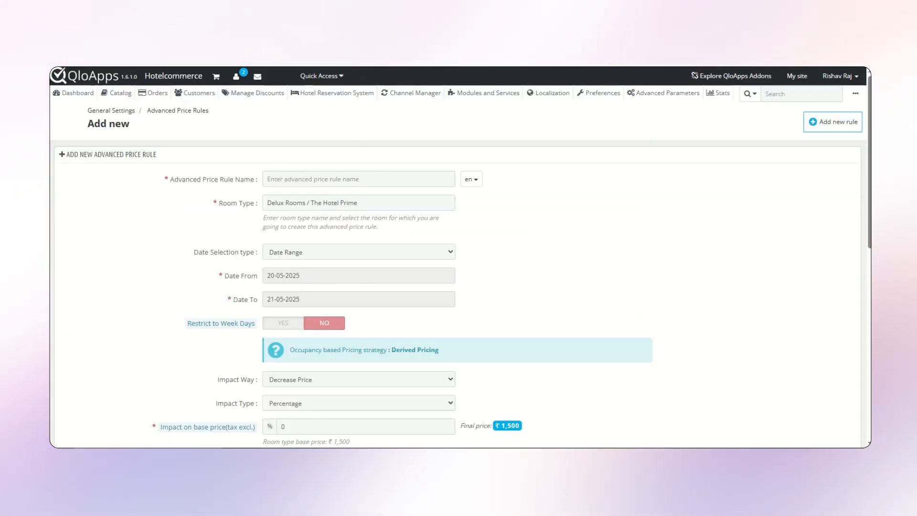
# - Reselect Delux Rooms / The Hotel Prime as the room type of the new advanced price rule
pyautogui.click(345, 207)
pyautogui.write('del')
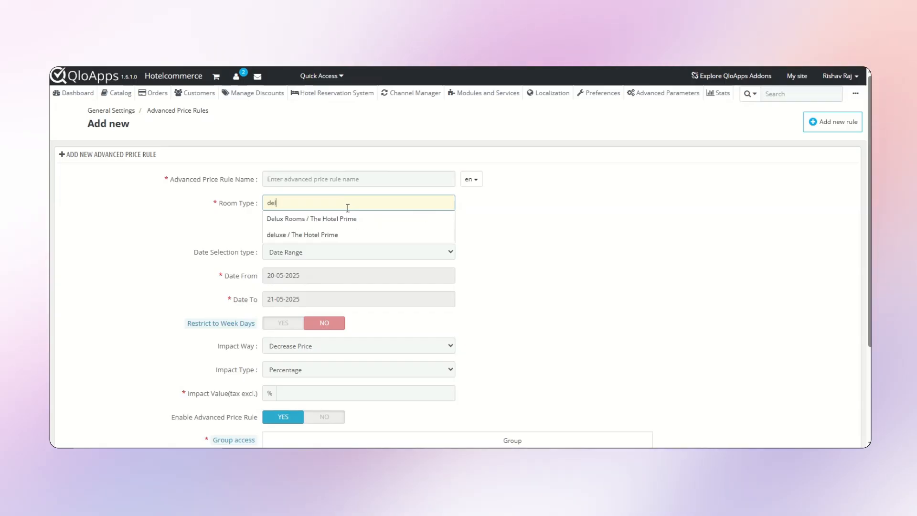
pyautogui.click(323, 219)
# - Examine the new rule's pricing strategy notice and its impact, adult, child and infant price fields
pyautogui.scroll(-3, 535, 287)
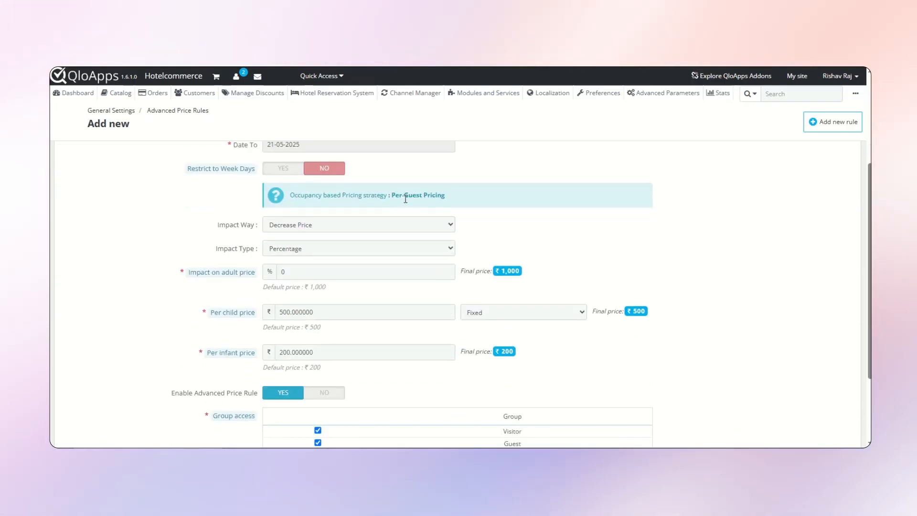
pyautogui.scroll(2, 542, 210)
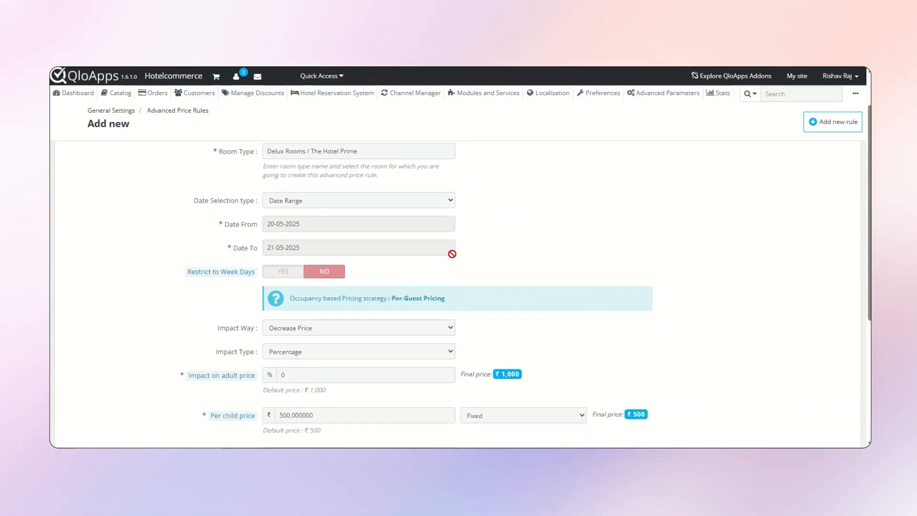
pyautogui.scroll(1, 451, 255)
pyautogui.scroll(-5, 451, 254)
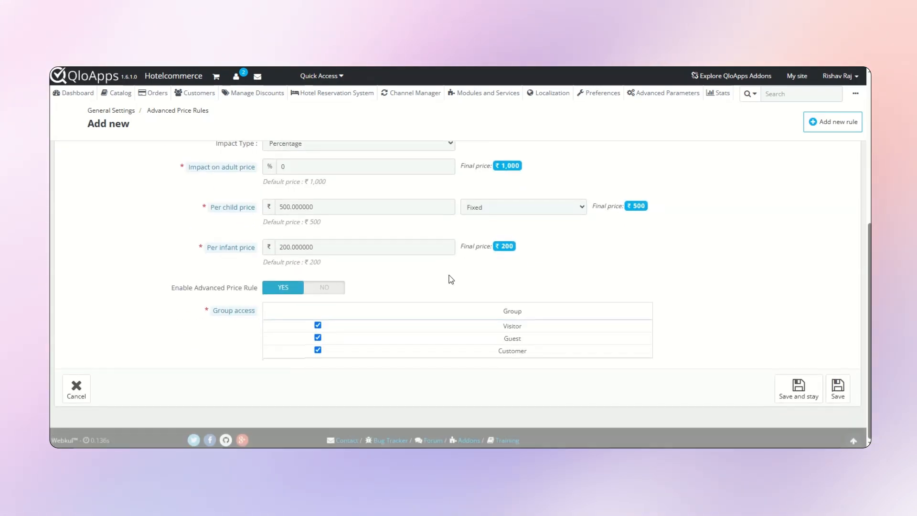
pyautogui.scroll(2, 449, 277)
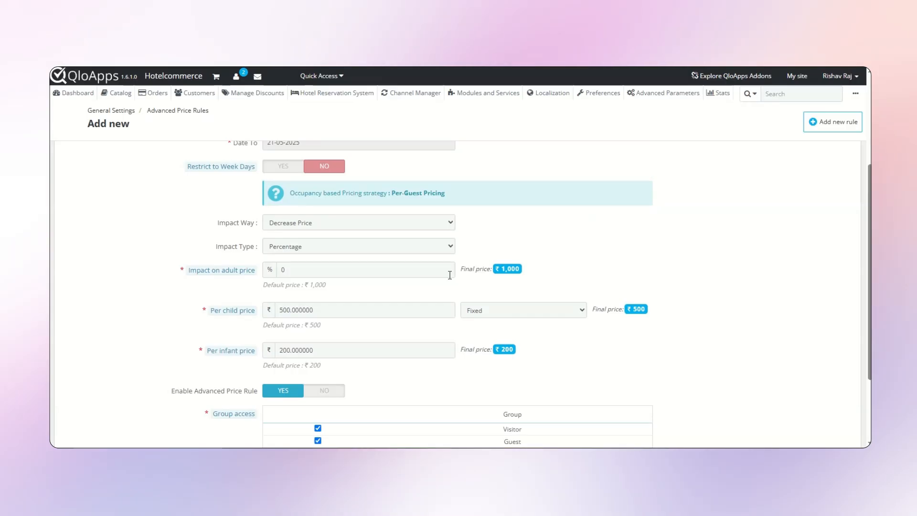
pyautogui.scroll(3, 450, 276)
pyautogui.scroll(1, 450, 279)
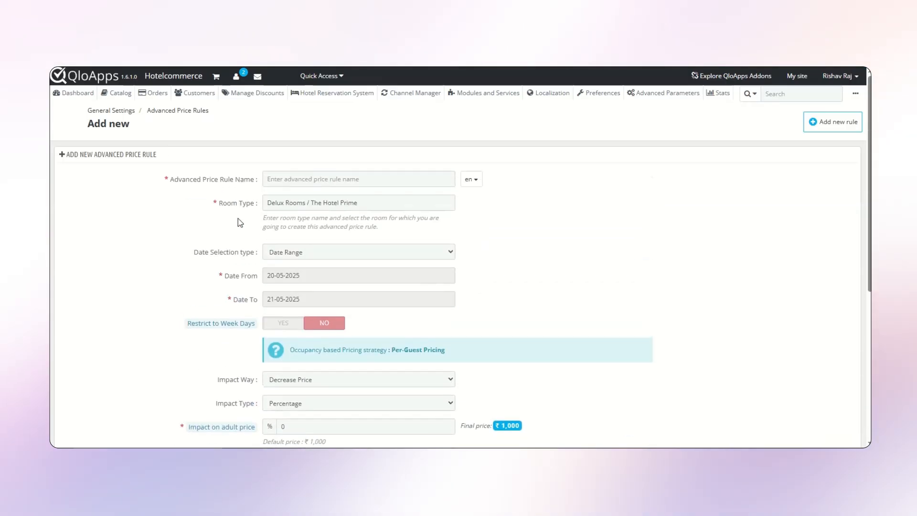
pyautogui.scroll(-3, 342, 243)
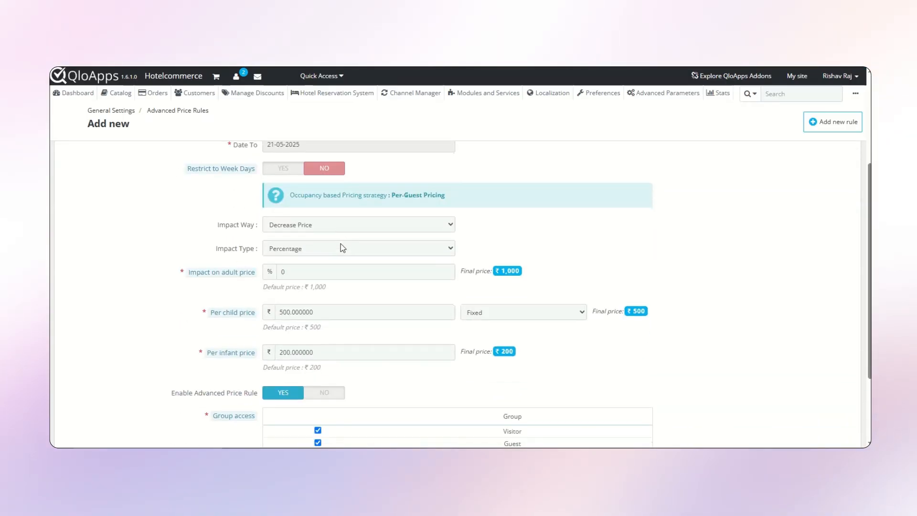